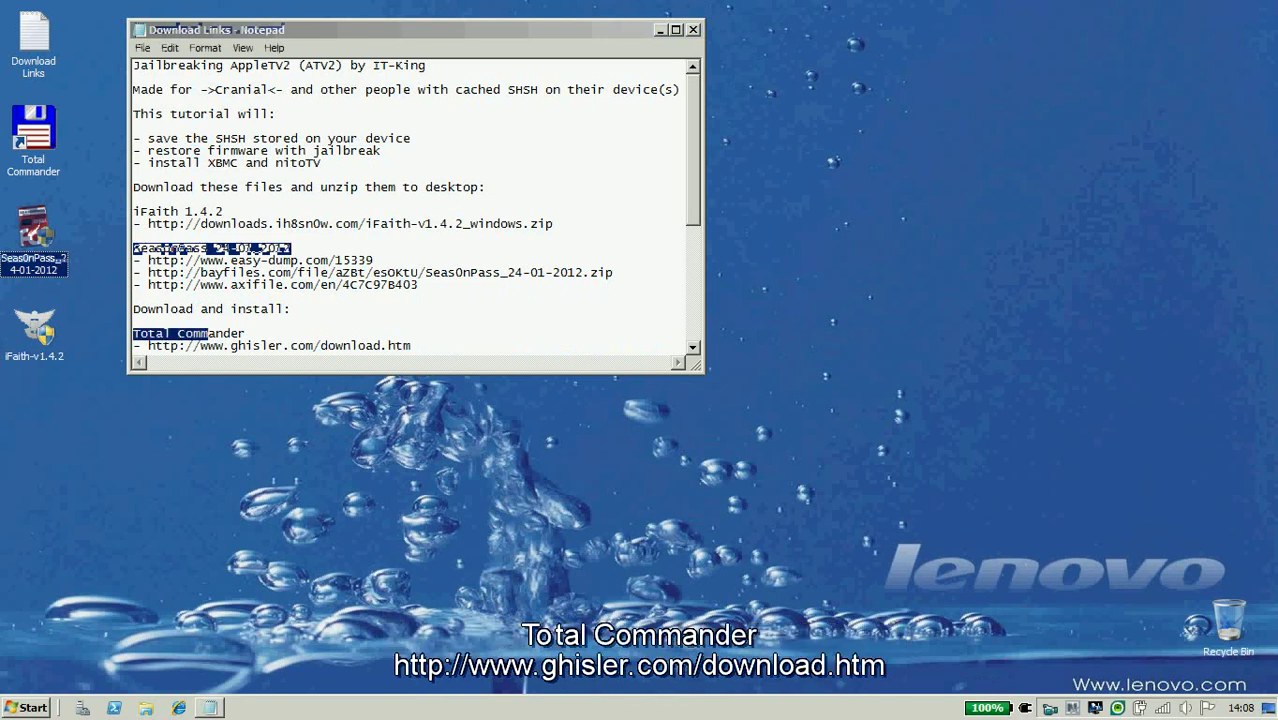
Close the Download Links Notepad file listing the iFaith, SeasonPass and Total Commander links.
{"action": "left_click", "coordinate": [33, 135]}
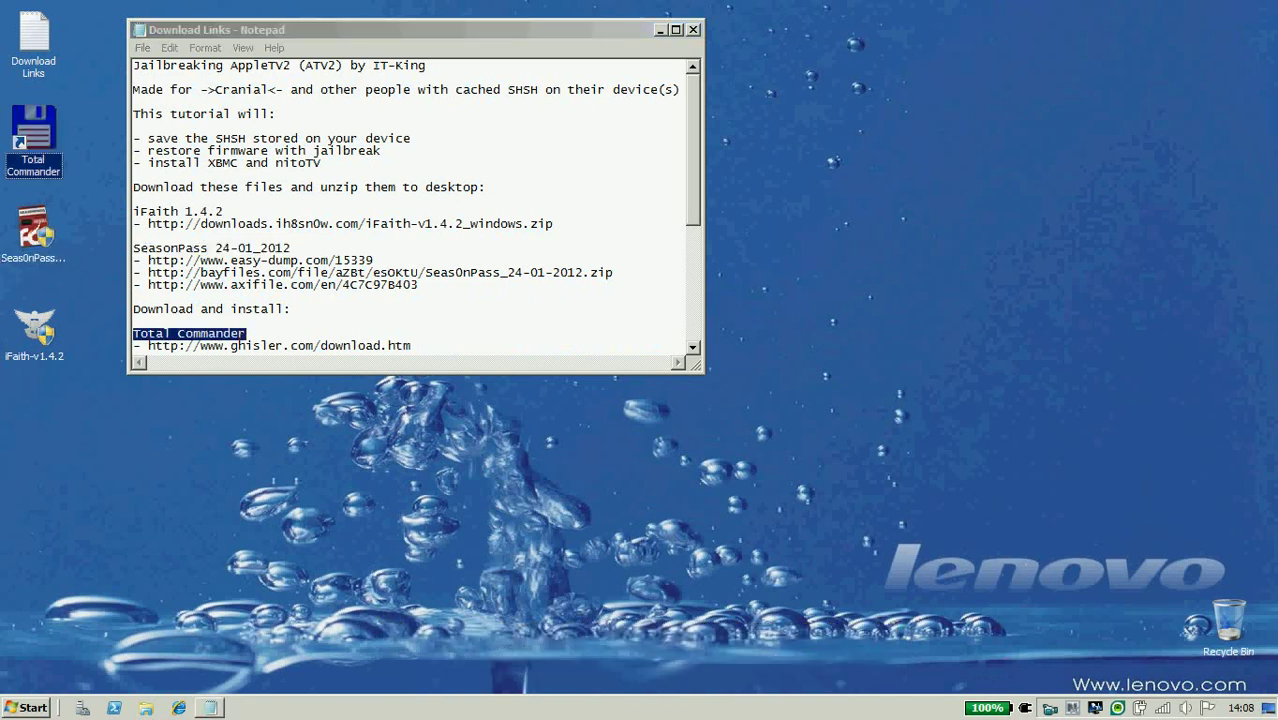
{"action": "key", "text": "alt+Tab"}
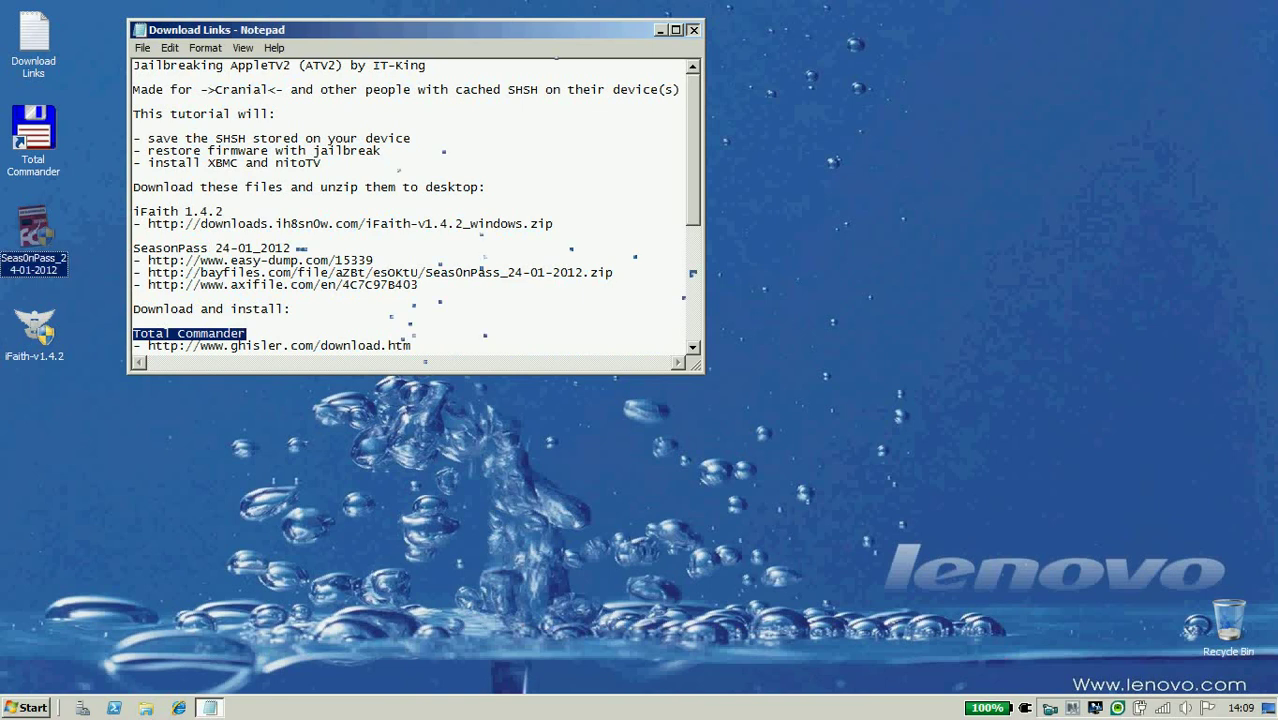
{"action": "key", "text": "alt+F4"}
Have SeasOnPass fetch Apple TV firmware 4.4.3 (9A405l), cancel the DFU wait, and close it.
{"action": "key", "text": "Return"}
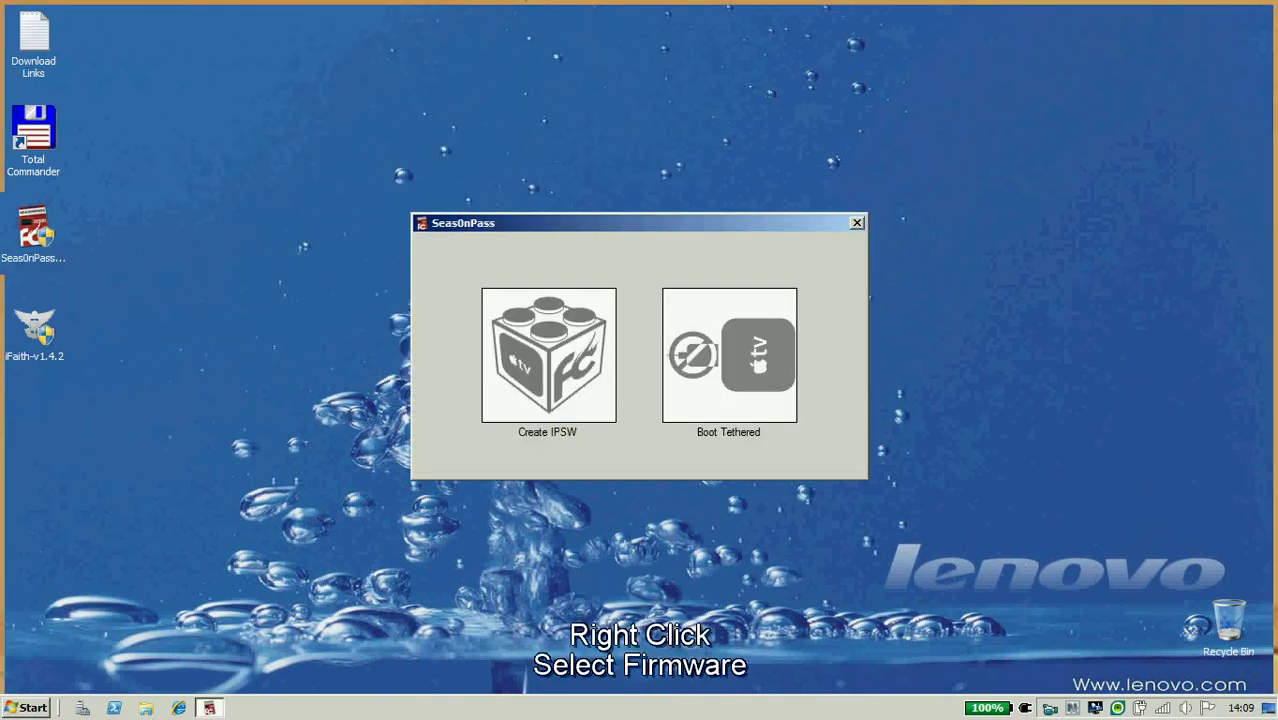
{"action": "right_click", "coordinate": [555, 353]}
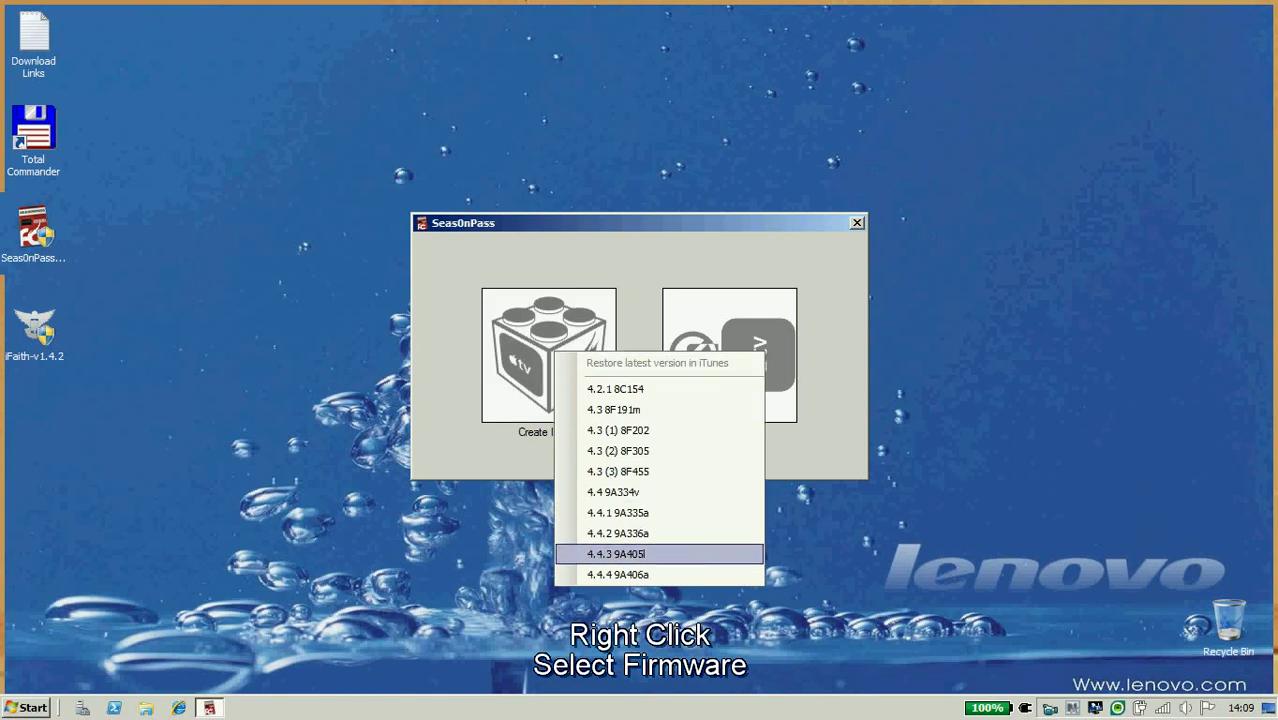
{"action": "key", "text": "Return"}
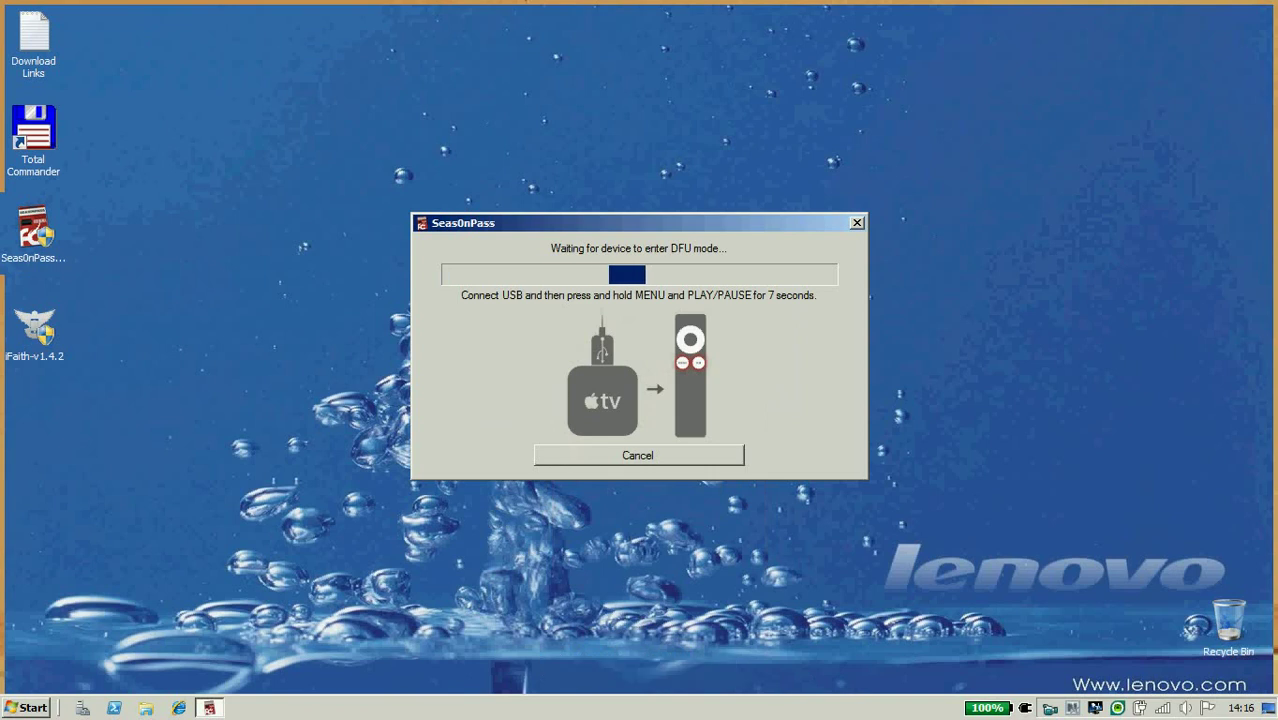
{"action": "key", "text": "Return"}
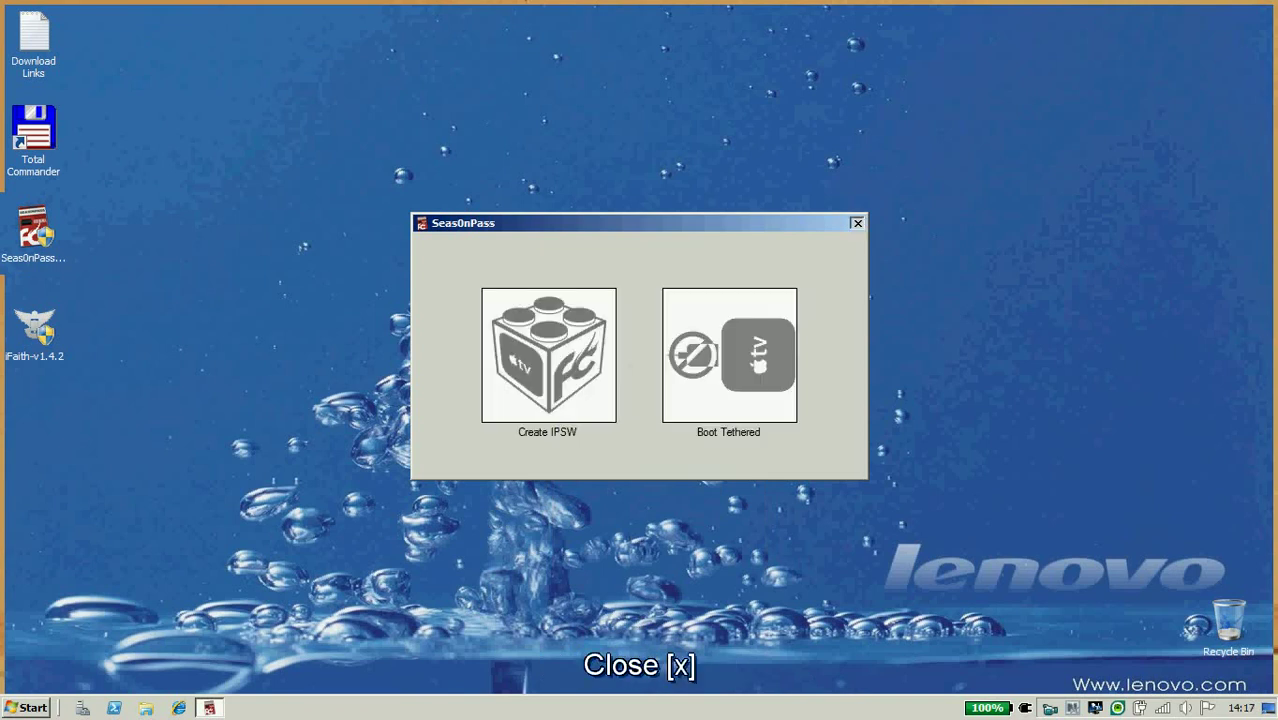
{"action": "key", "text": "alt+F4"}
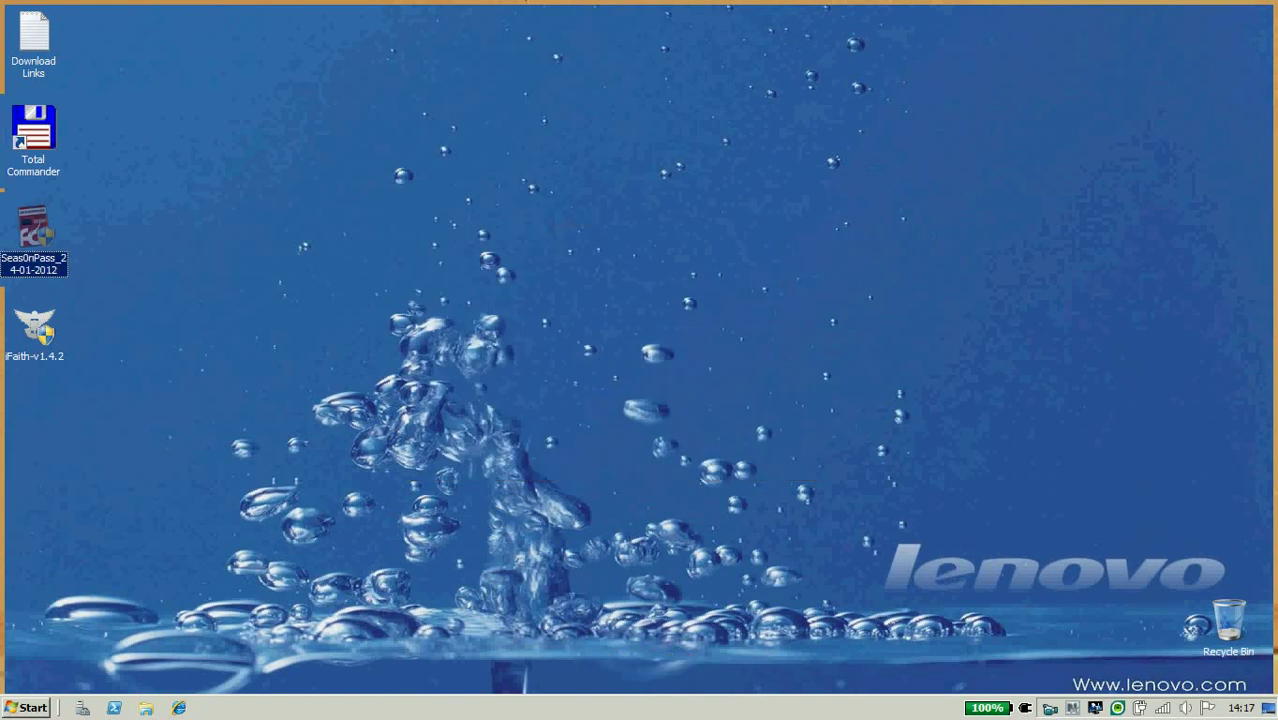
Launch iFaith v1.4.2, accept the disclaimer, and choose Dump SHSH Blobs for an Apple TV 2.
{"action": "left_click", "coordinate": [34, 330]}
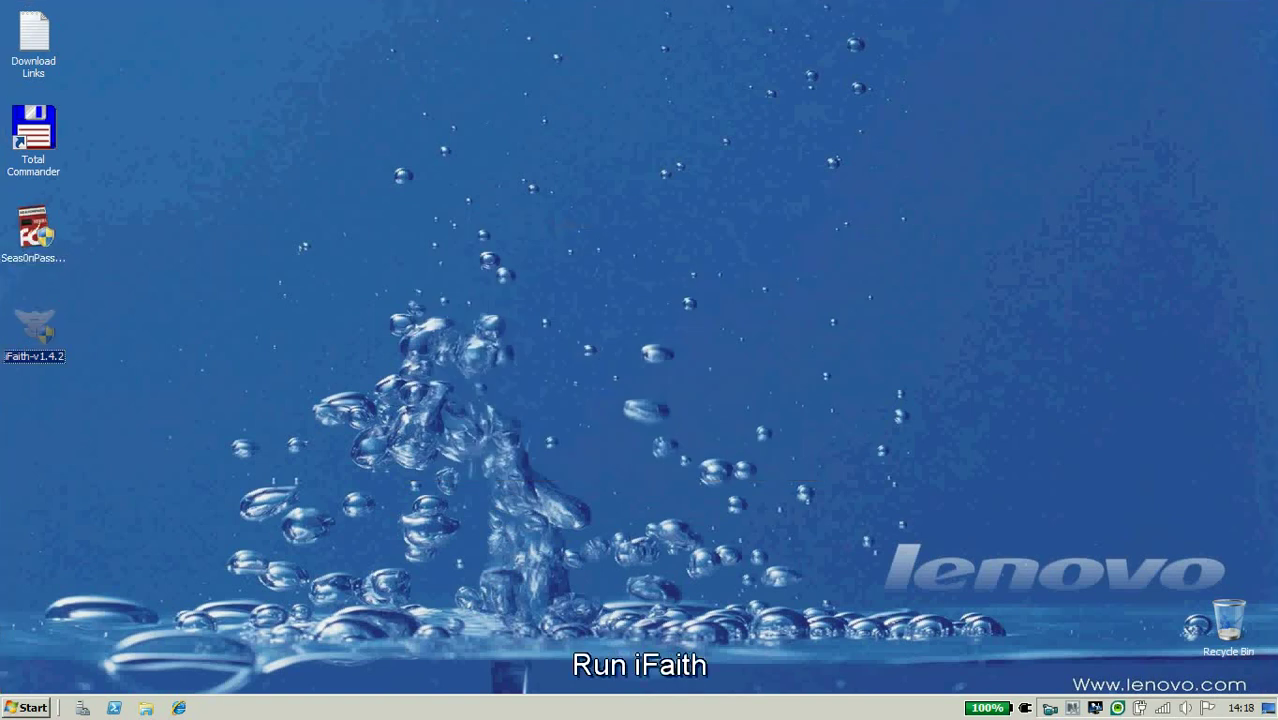
{"action": "key", "text": "Return"}
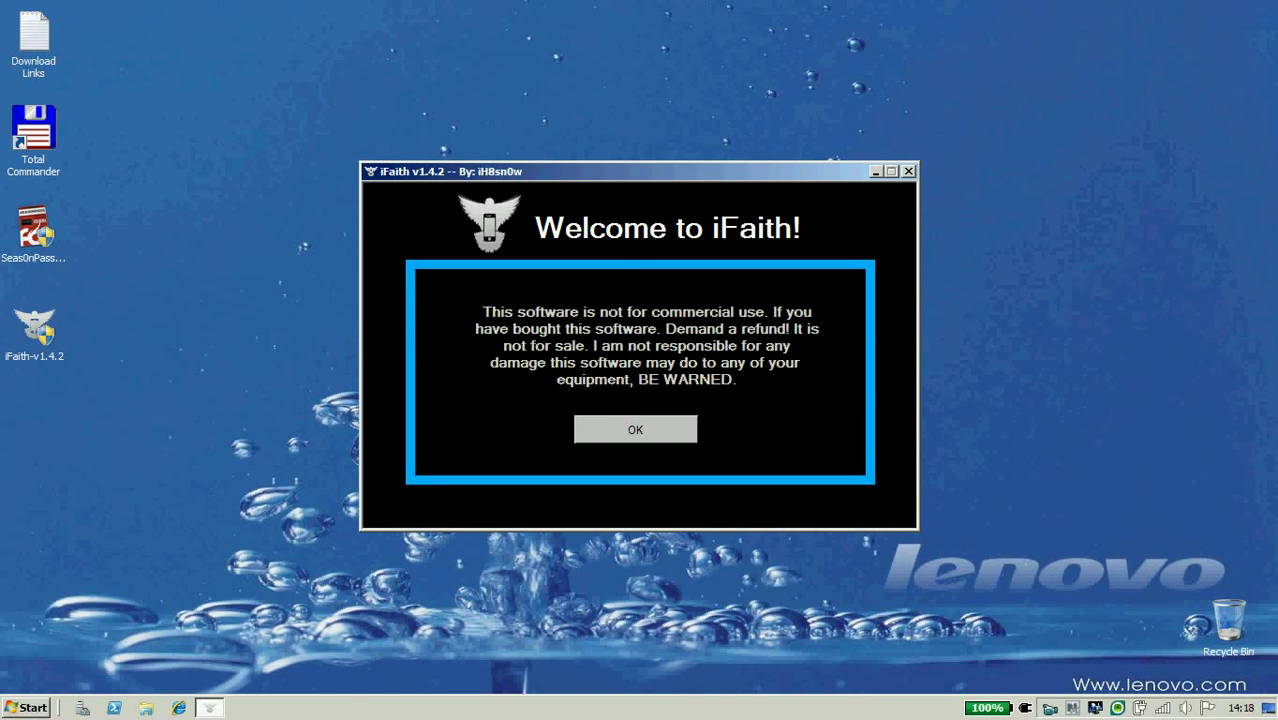
{"action": "key", "text": "Return"}
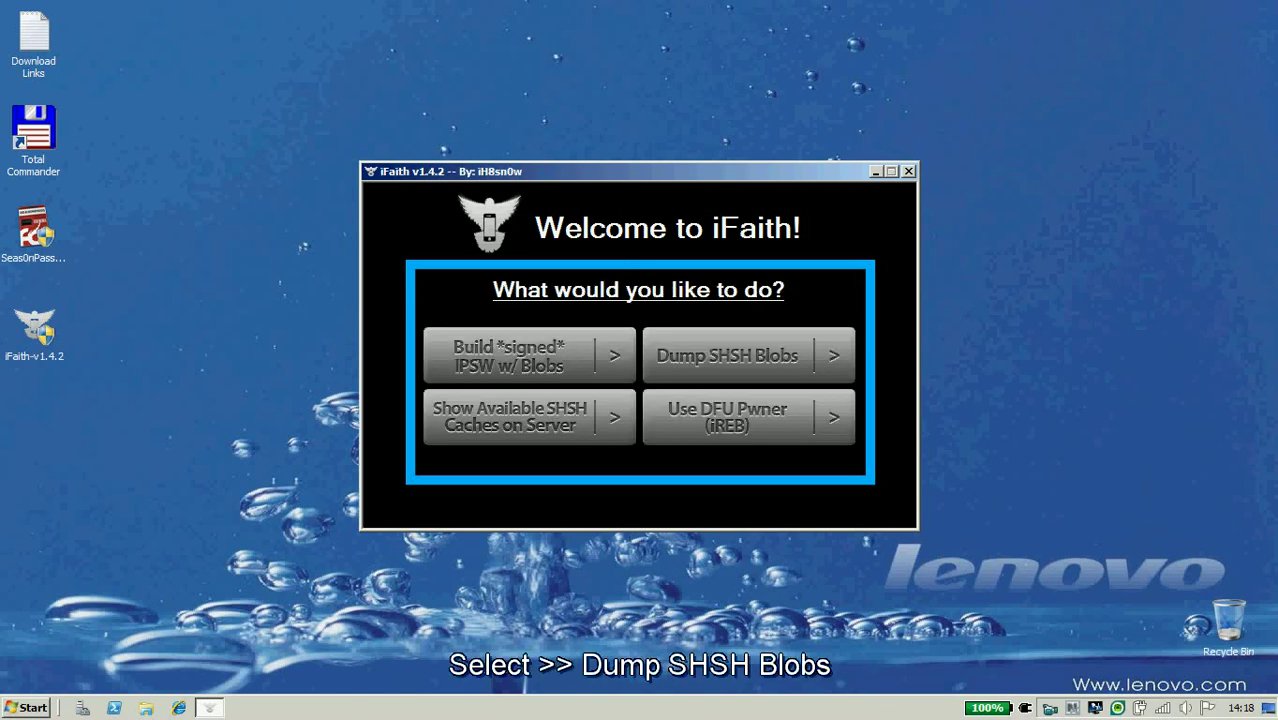
{"action": "left_click", "coordinate": [748, 355]}
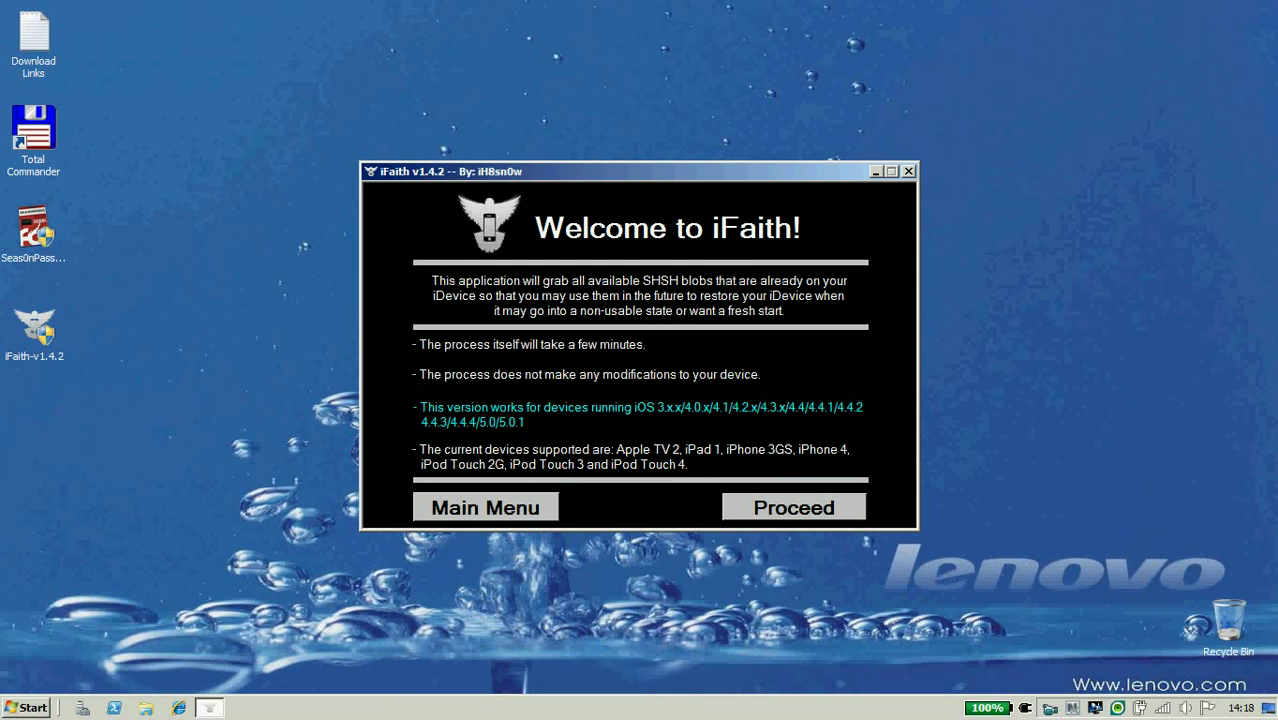
{"action": "key", "text": "Return"}
{"action": "key", "text": "Return"}
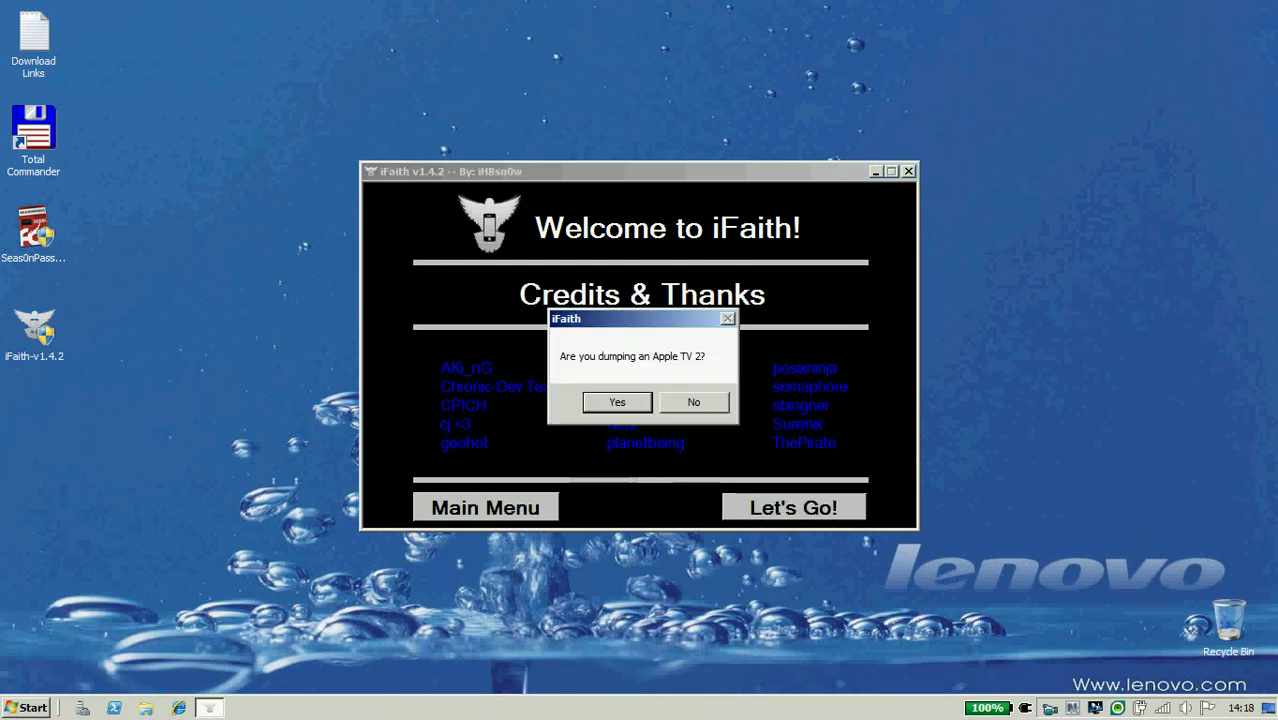
{"action": "key", "text": "Return"}
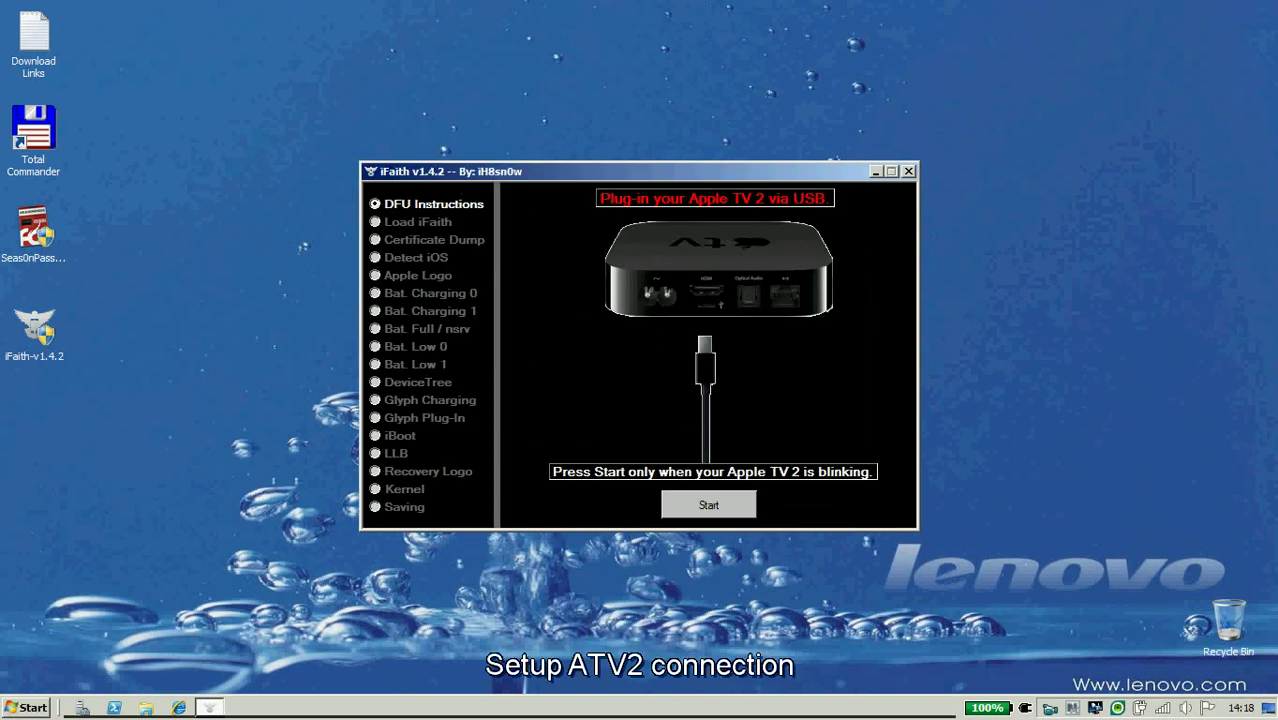
Start the DFU process with the Apple TV 2 blinking to capture all 13 SHSH blobs.
{"action": "key", "text": "Return"}
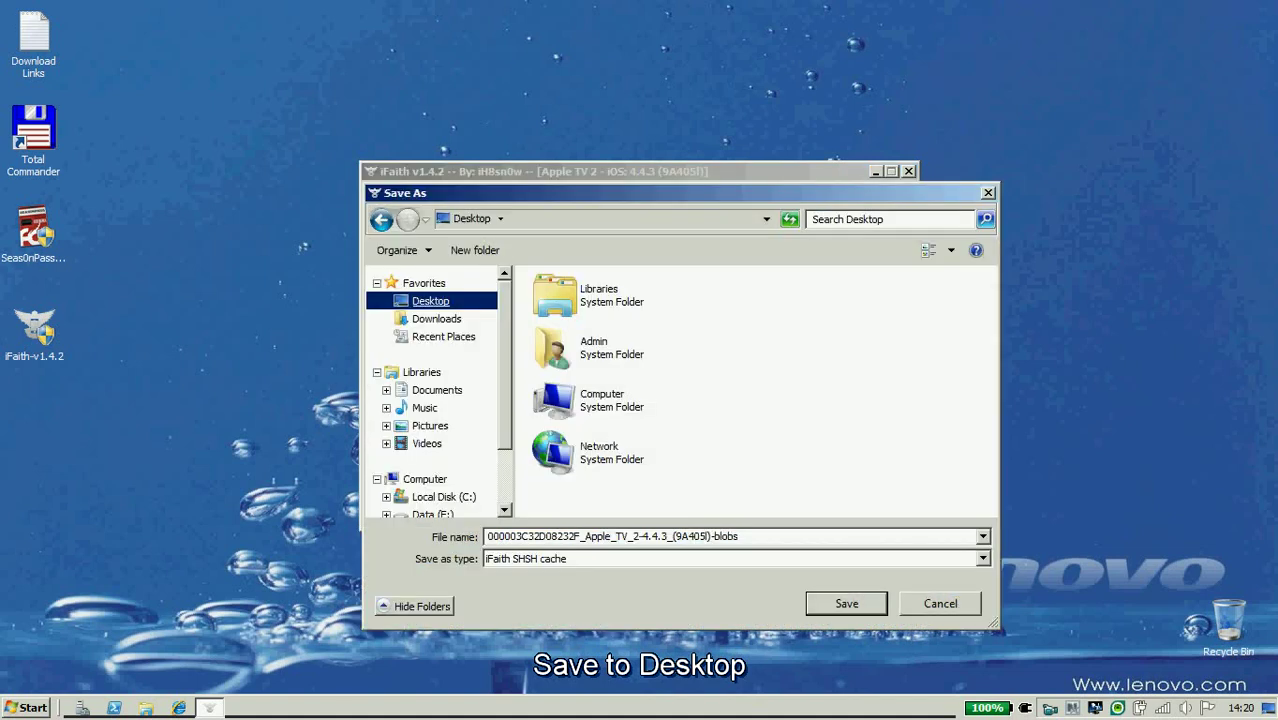
Save the iFaith SHSH blobs cache to the Desktop and dismiss the completion message.
{"action": "key", "text": "Return"}
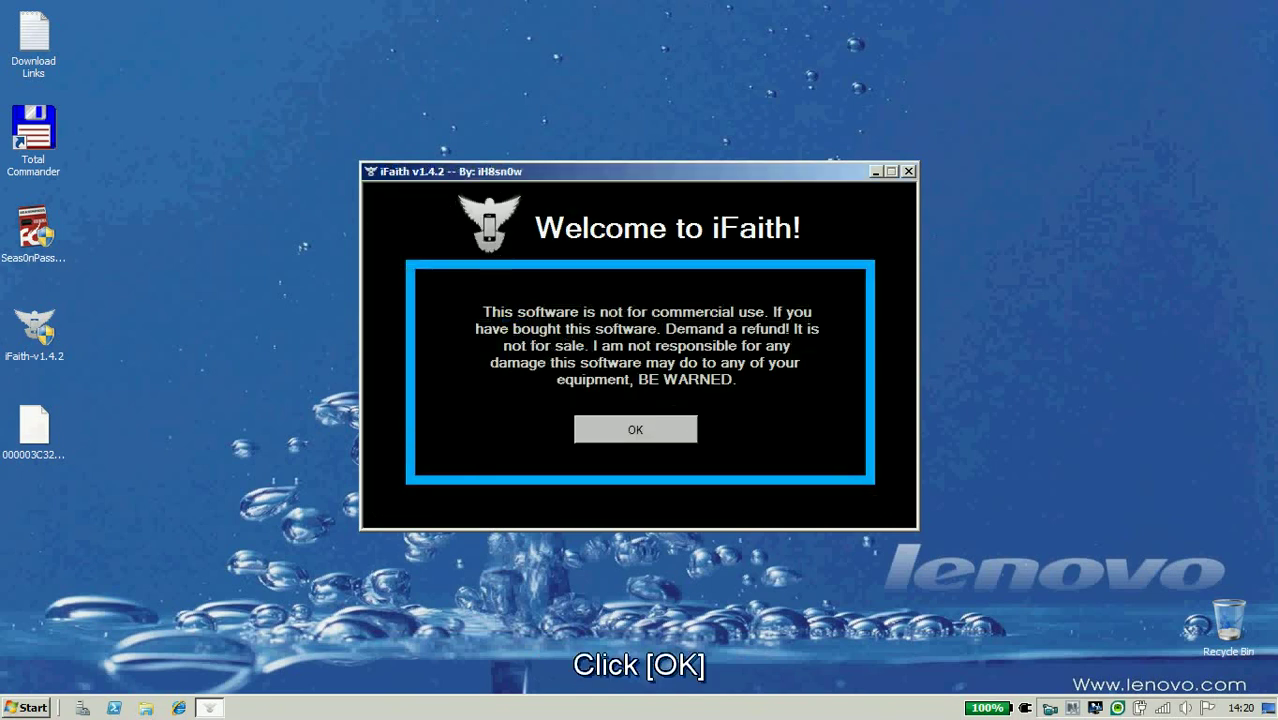
{"action": "key", "text": "Return"}
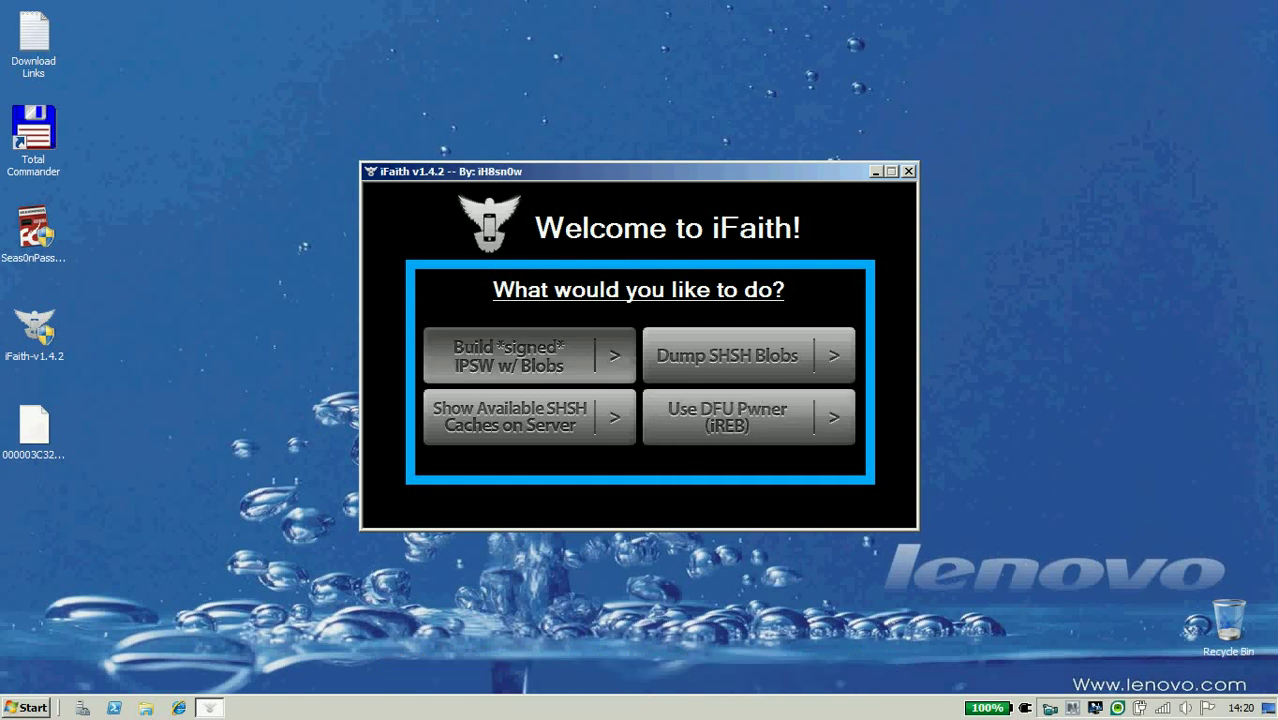
Choose Build *signed* IPSW w/ Blobs and load the saved .ifaith blobs file.
{"action": "key", "text": "Return"}
{"action": "key", "text": "Return"}
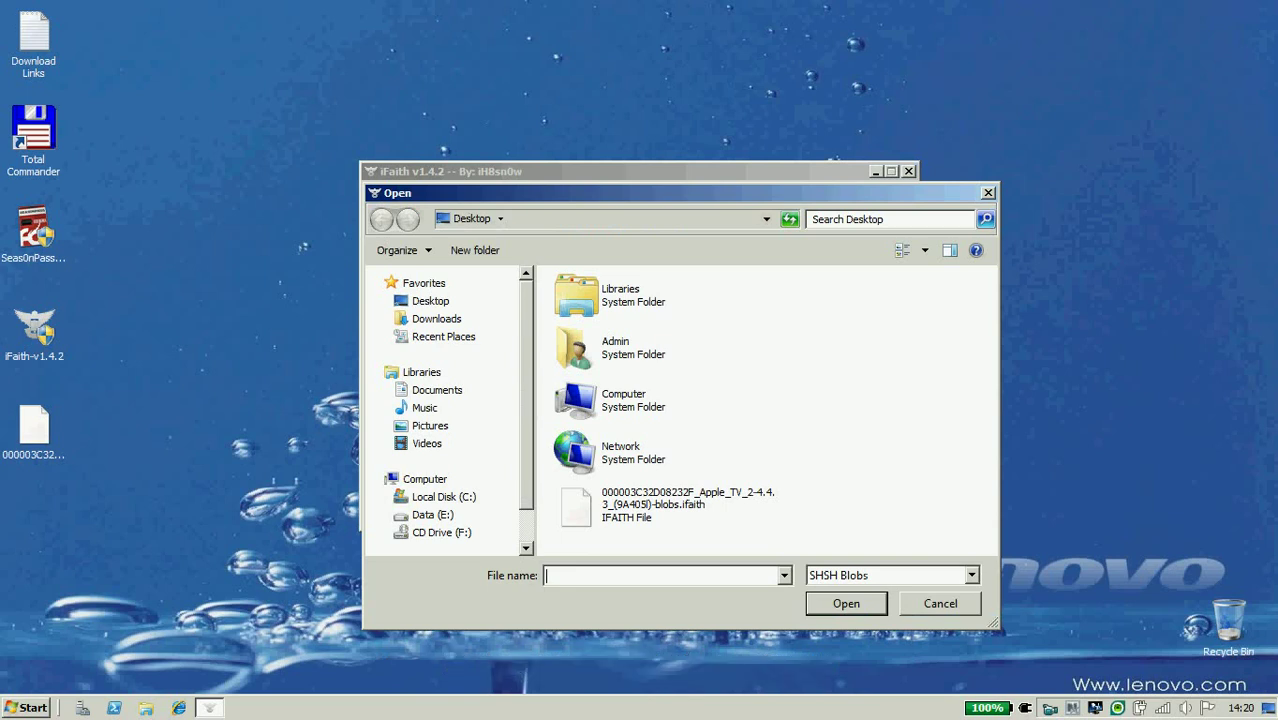
{"action": "left_click", "coordinate": [666, 505]}
{"action": "key", "text": "Return"}
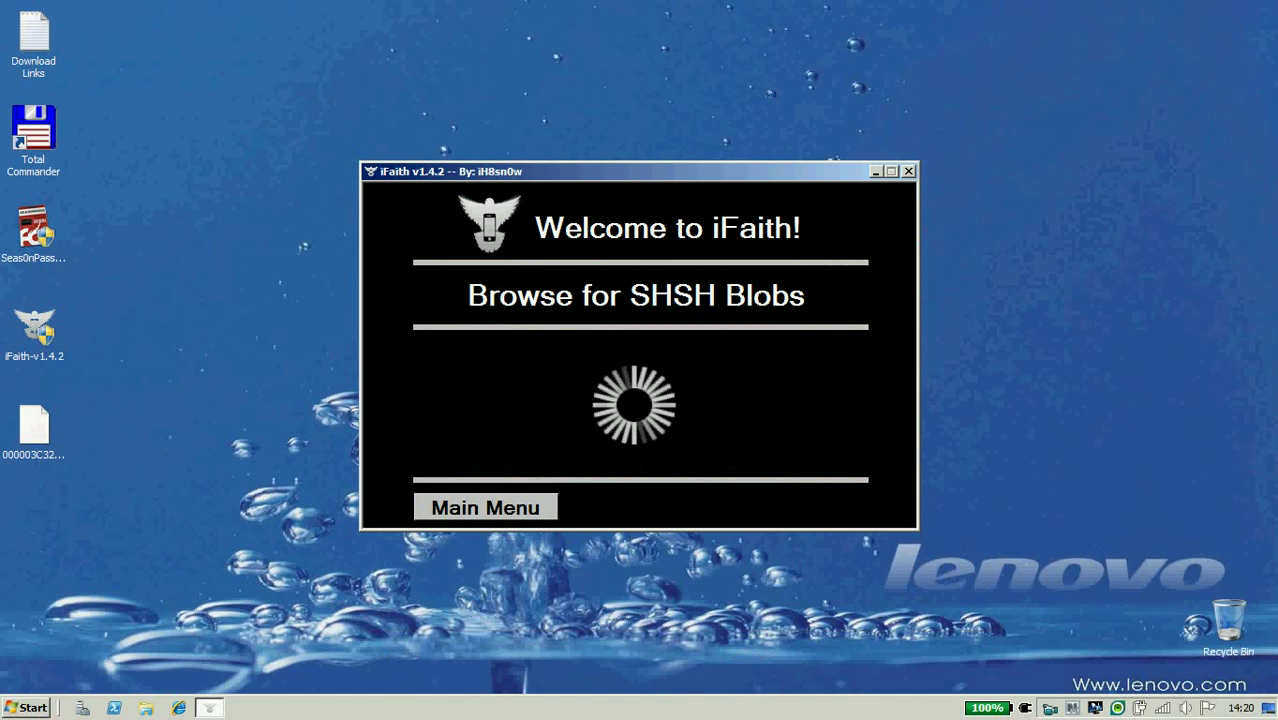
Build the signed IPSW from the AppleTV 4.4.3 restore file in Seas0nPass\Downloads, then close iFaith.
{"action": "key", "text": "Return"}
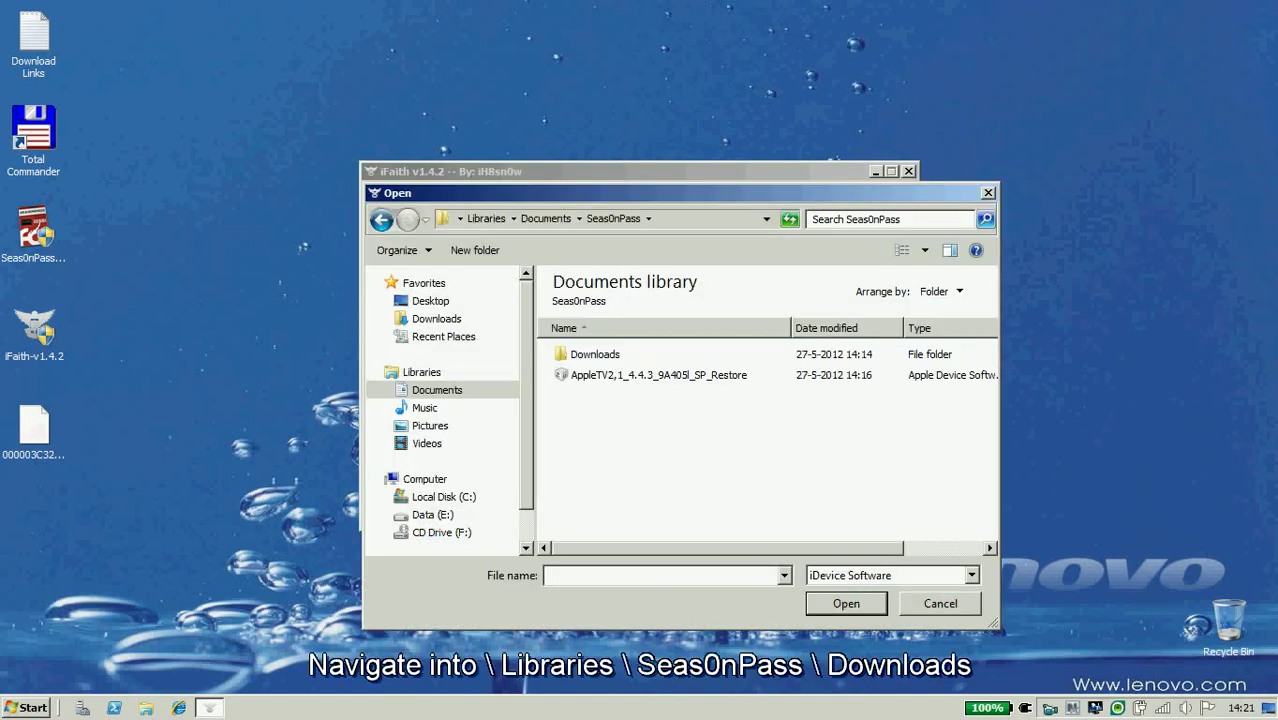
{"action": "left_click", "coordinate": [595, 354]}
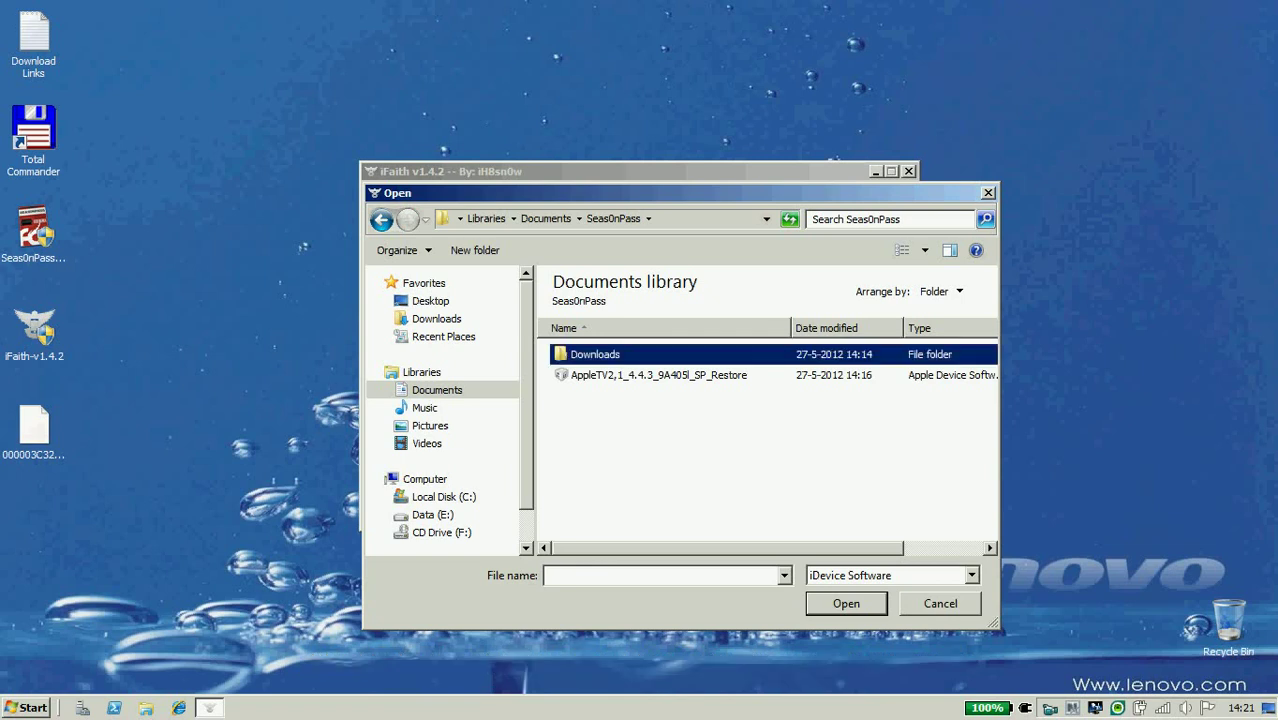
{"action": "key", "text": "Return"}
{"action": "left_click", "coordinate": [650, 354]}
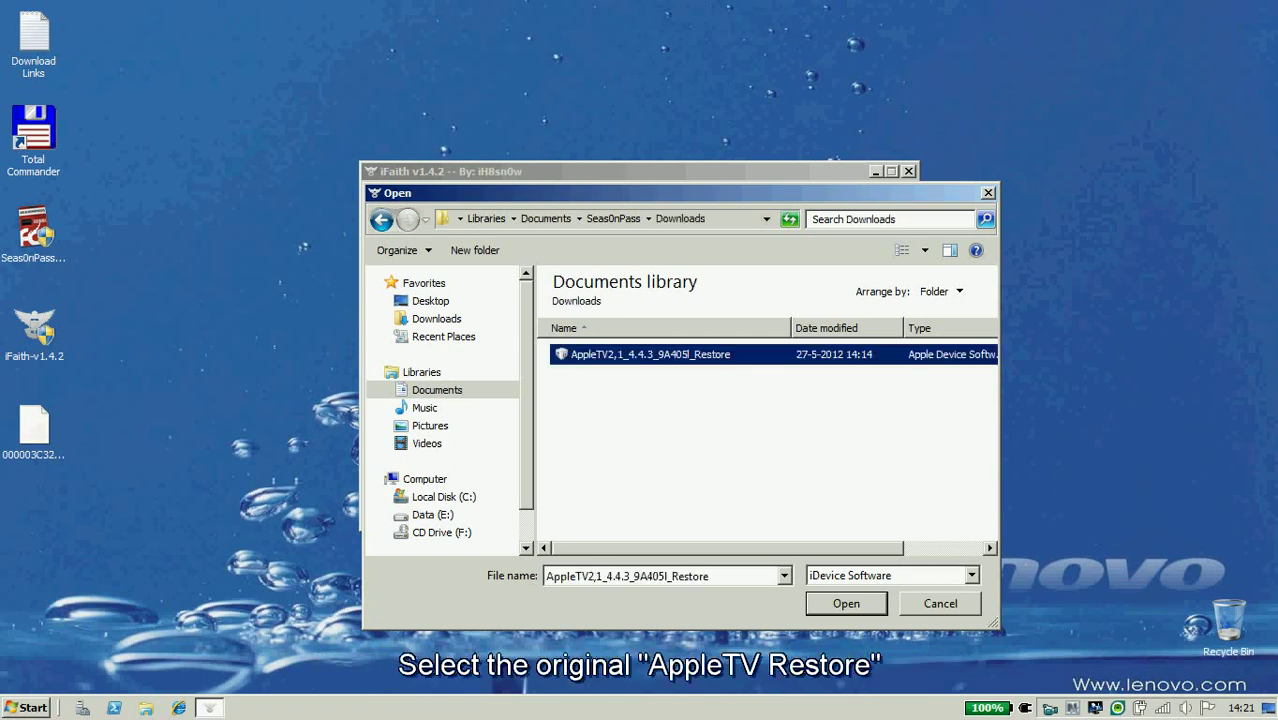
{"action": "key", "text": "Return"}
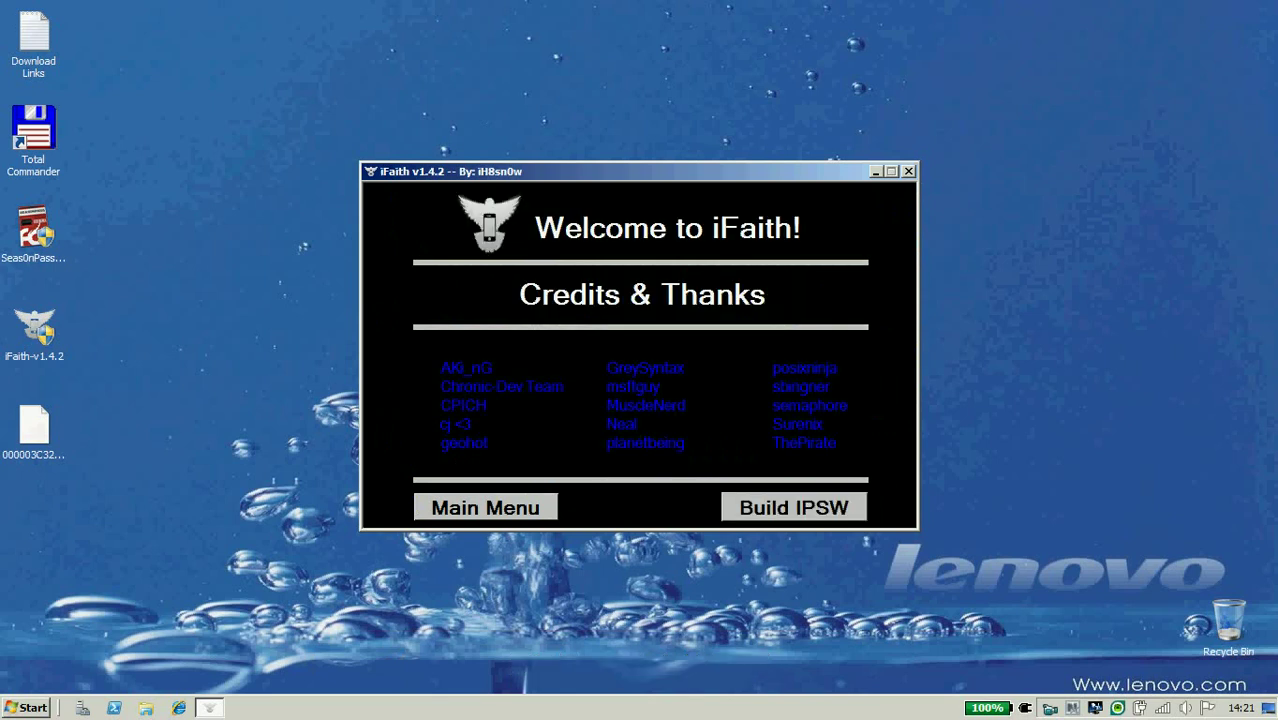
{"action": "key", "text": "Return"}
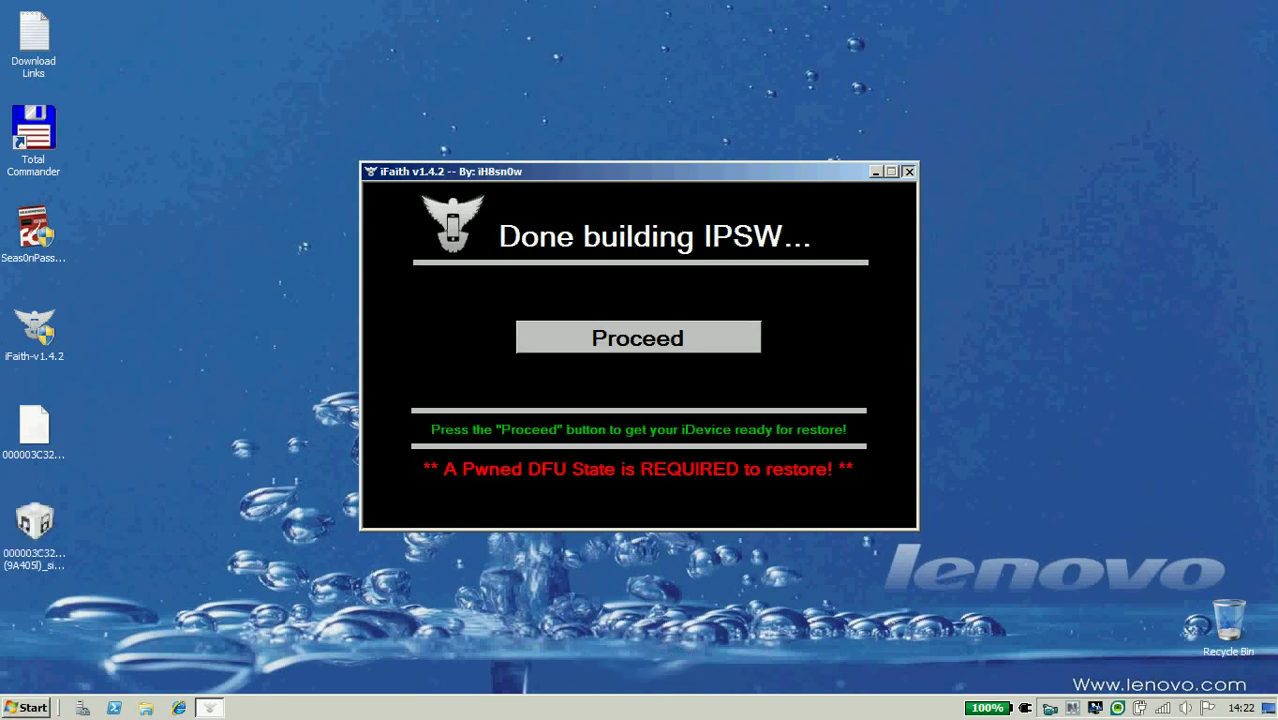
{"action": "key", "text": "alt+F4"}
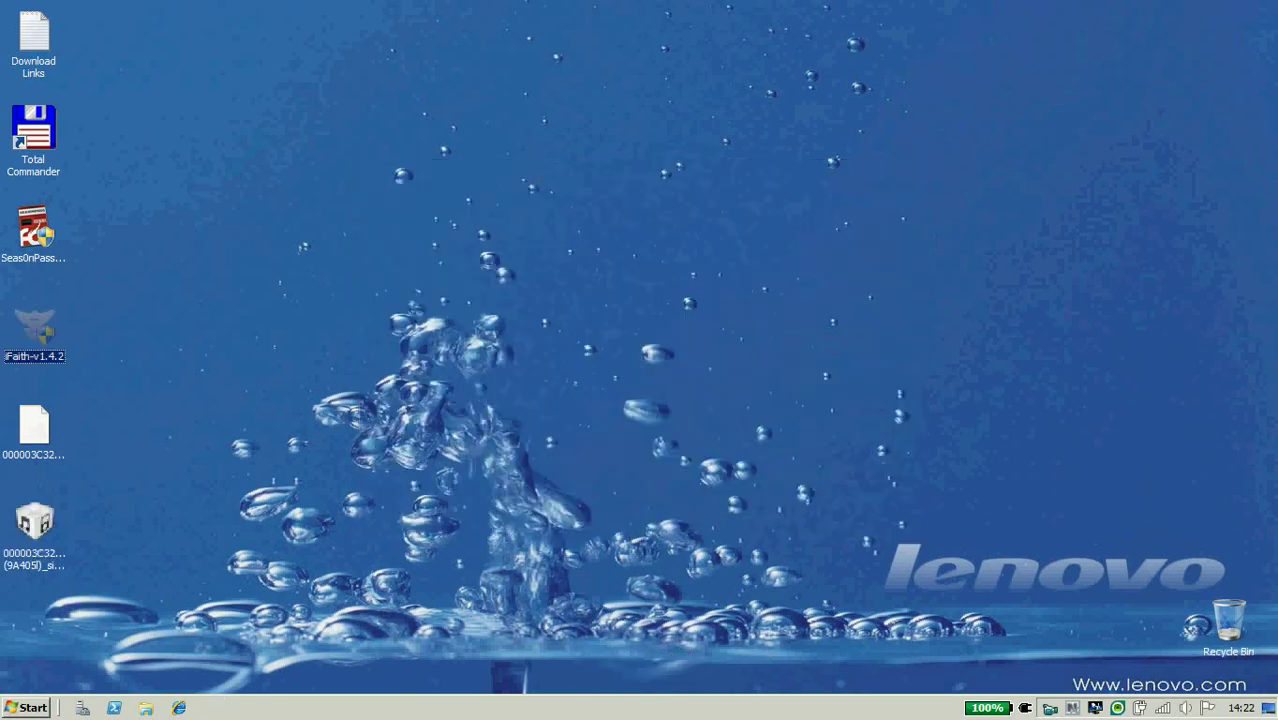
Arrange the blobs file and IPSW icons beside iFaith on the desktop.
{"action": "left_click", "coordinate": [34, 425]}
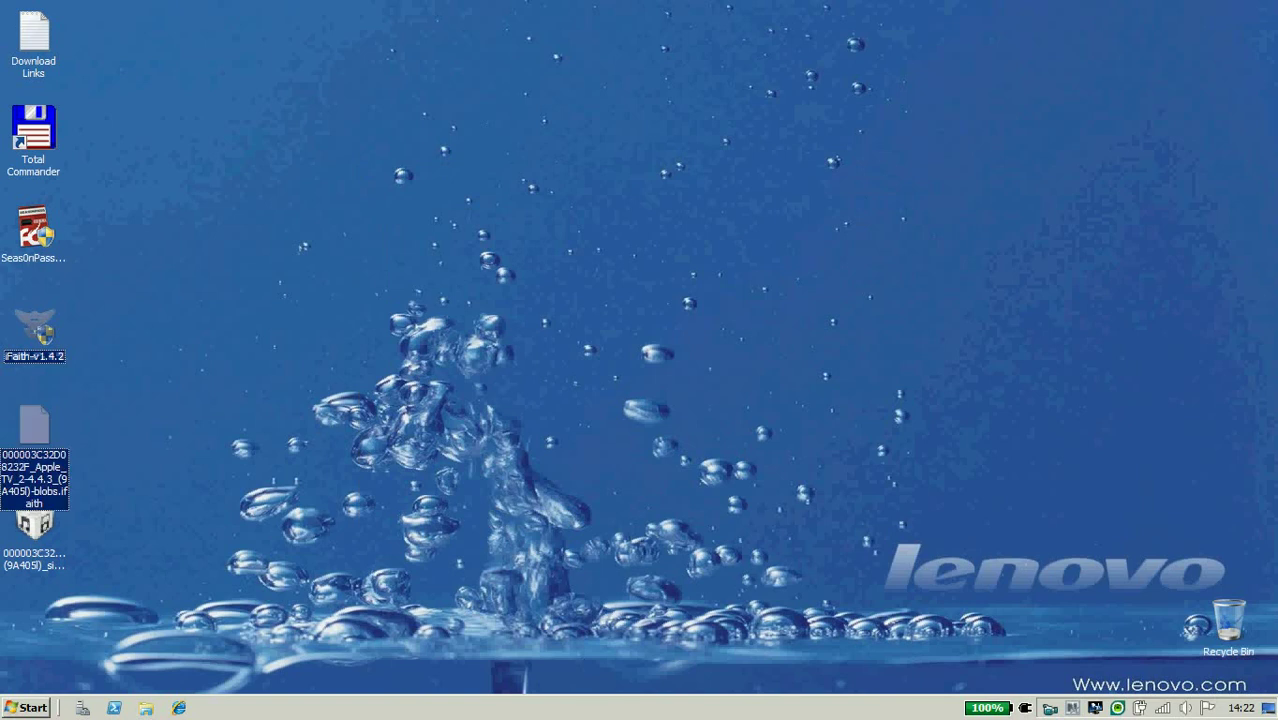
{"action": "left_click_drag", "start_coordinate": [34, 425], "coordinate": [104, 330]}
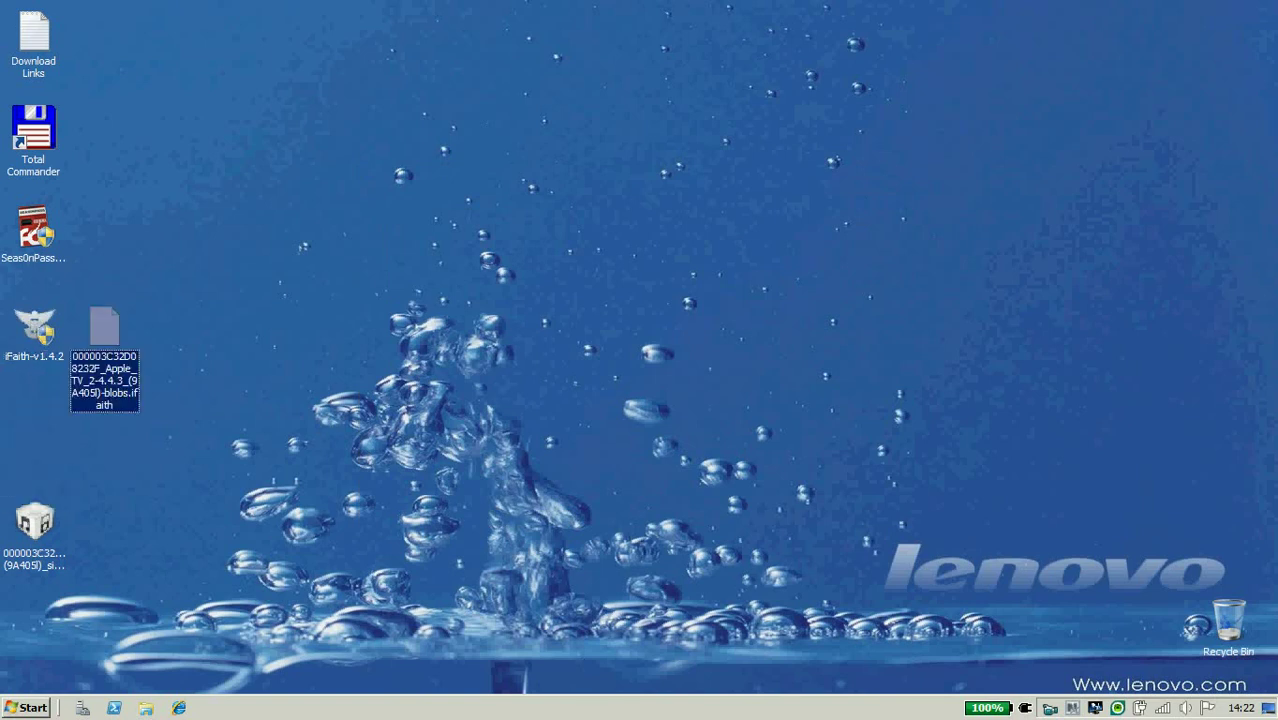
{"action": "left_click_drag", "start_coordinate": [34, 525], "coordinate": [175, 325]}
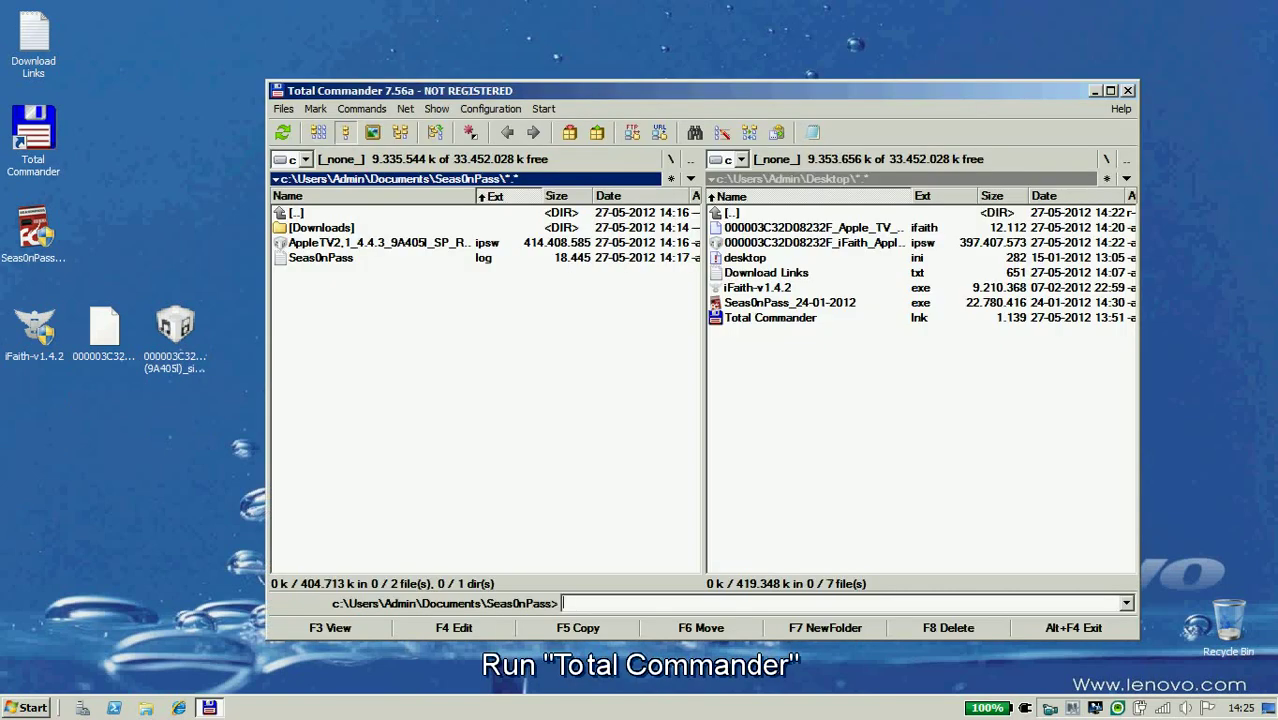
Type the note 'Press CTRL+PGDN to navigate into an ISPW file like this:' in Total Commander.
{"action": "type", "text": "Press"}
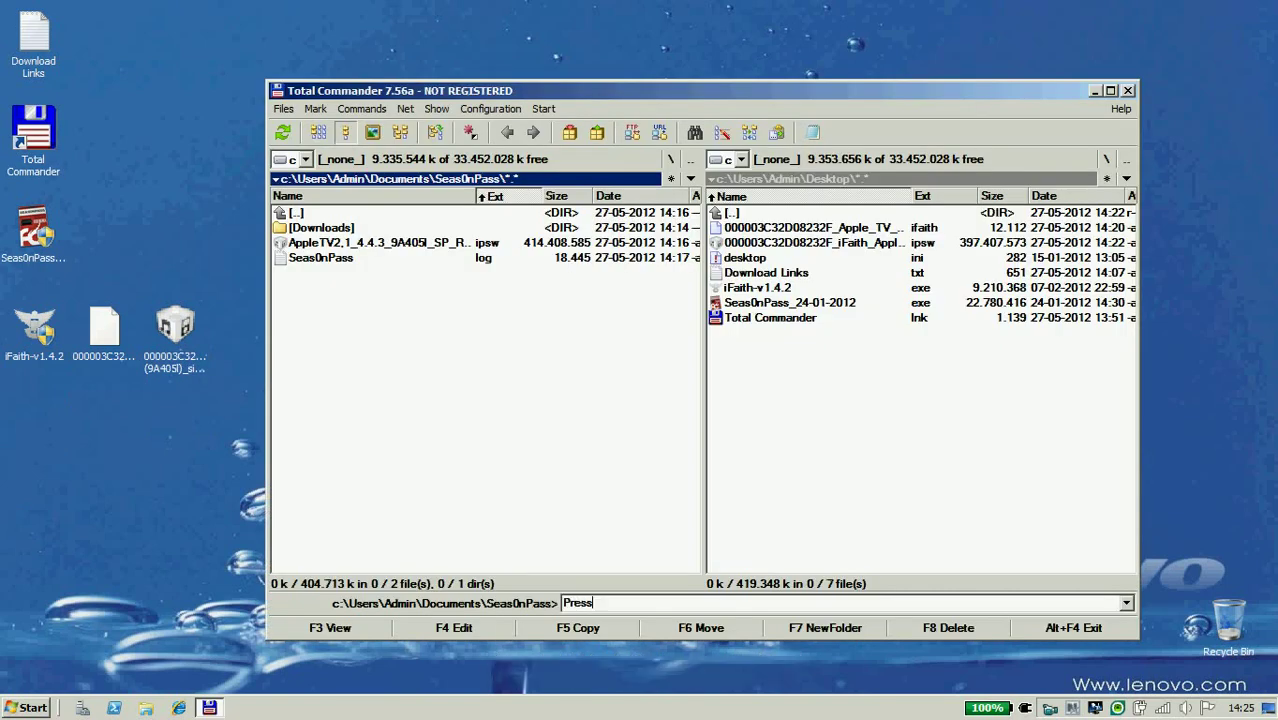
{"action": "type", "text": " CT"}
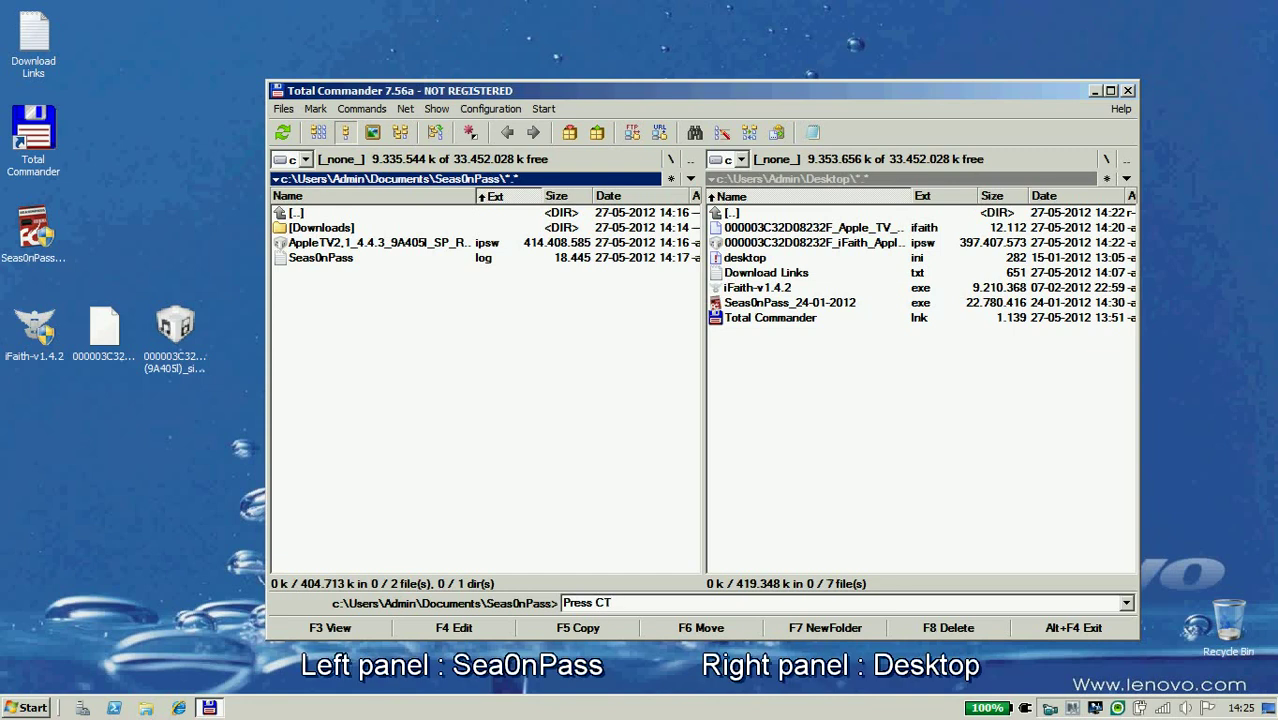
{"action": "type", "text": "RL+PGDN"}
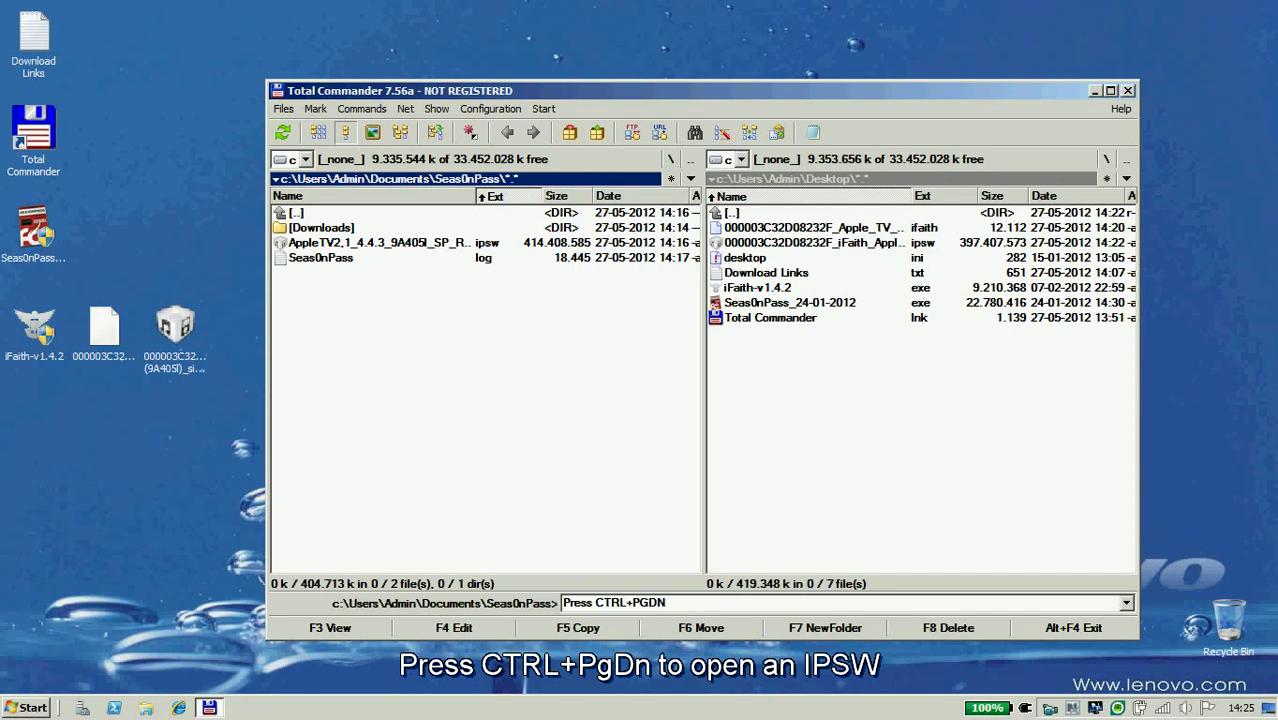
{"action": "type", "text": "to"}
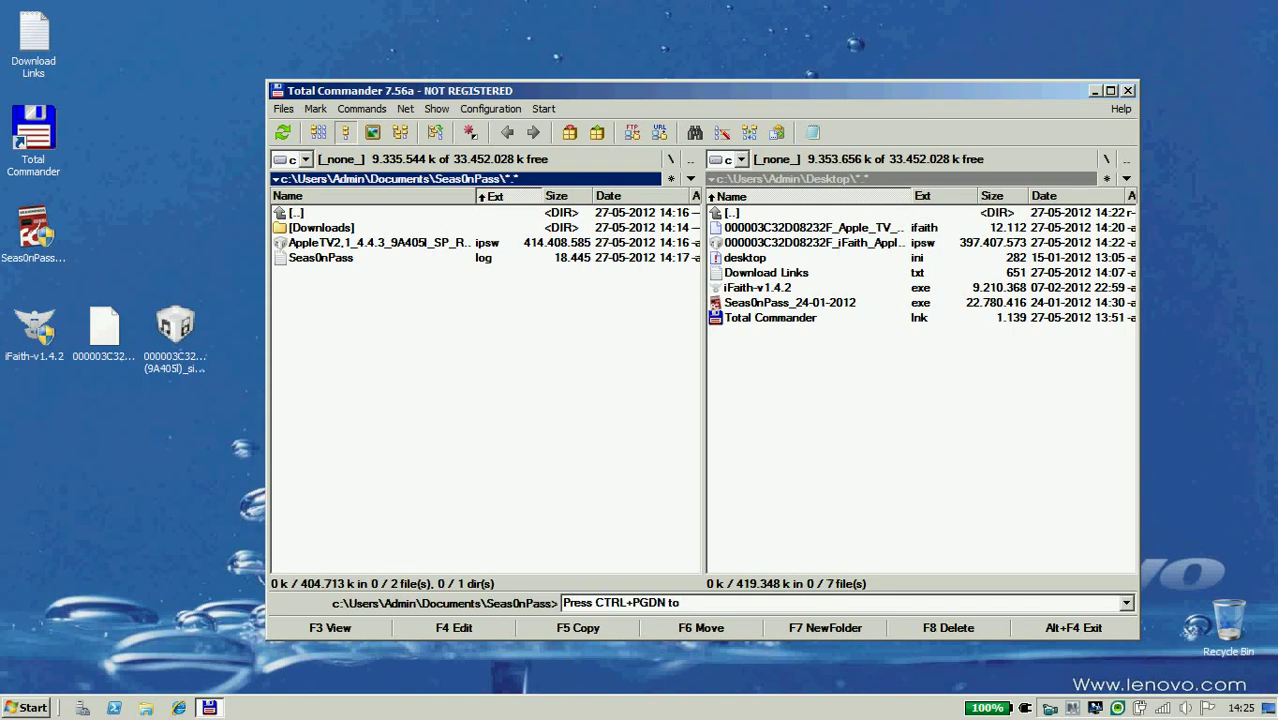
{"action": "type", "text": " na"}
{"action": "type", "text": "vigate into an ISPW"}
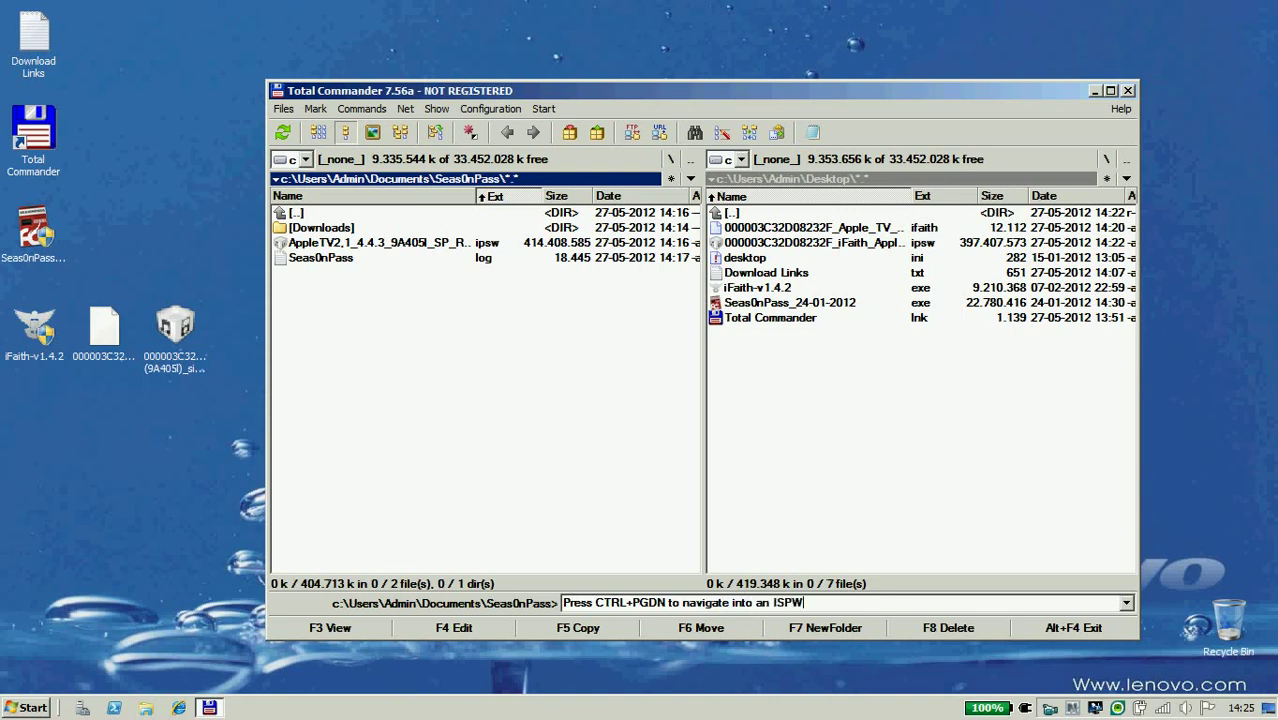
{"action": "type", "text": " file like this:"}
{"action": "key", "text": "Tab"}
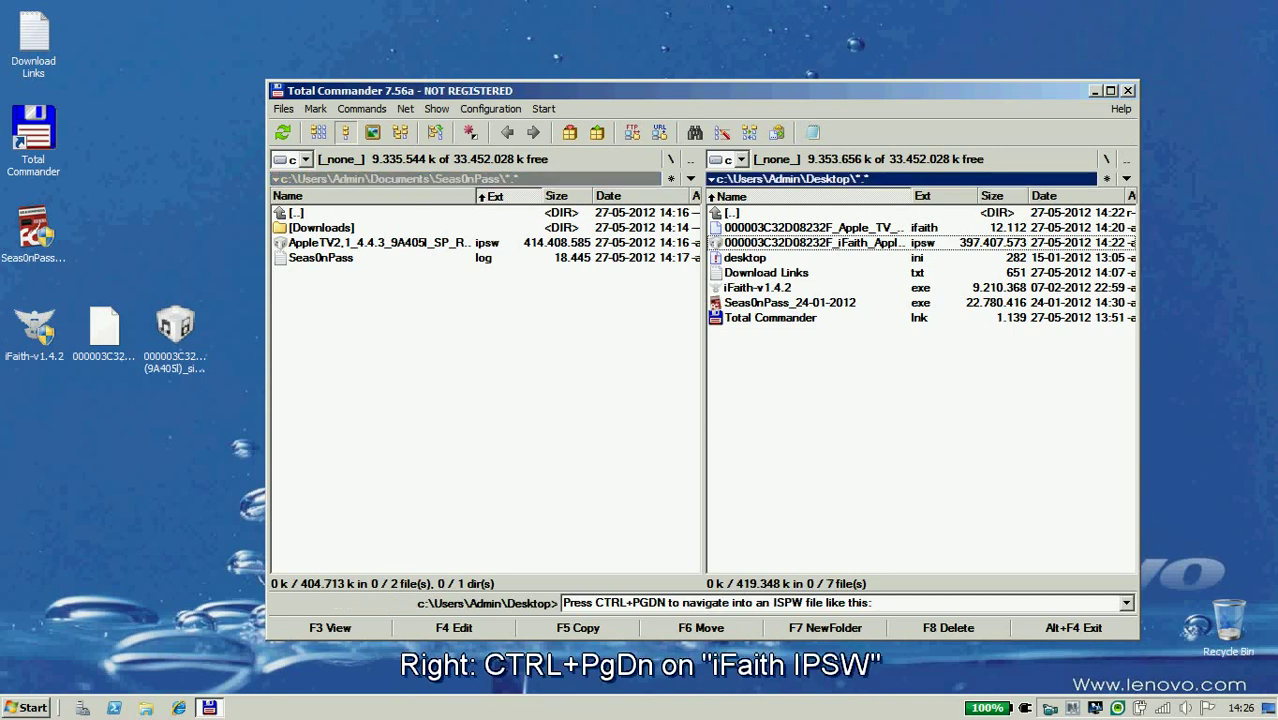
Open the iFaith IPSW and the Seas0nPass AppleTV2 IPSW as archives in the two panels.
{"action": "key", "text": "ctrl+Page_Down"}
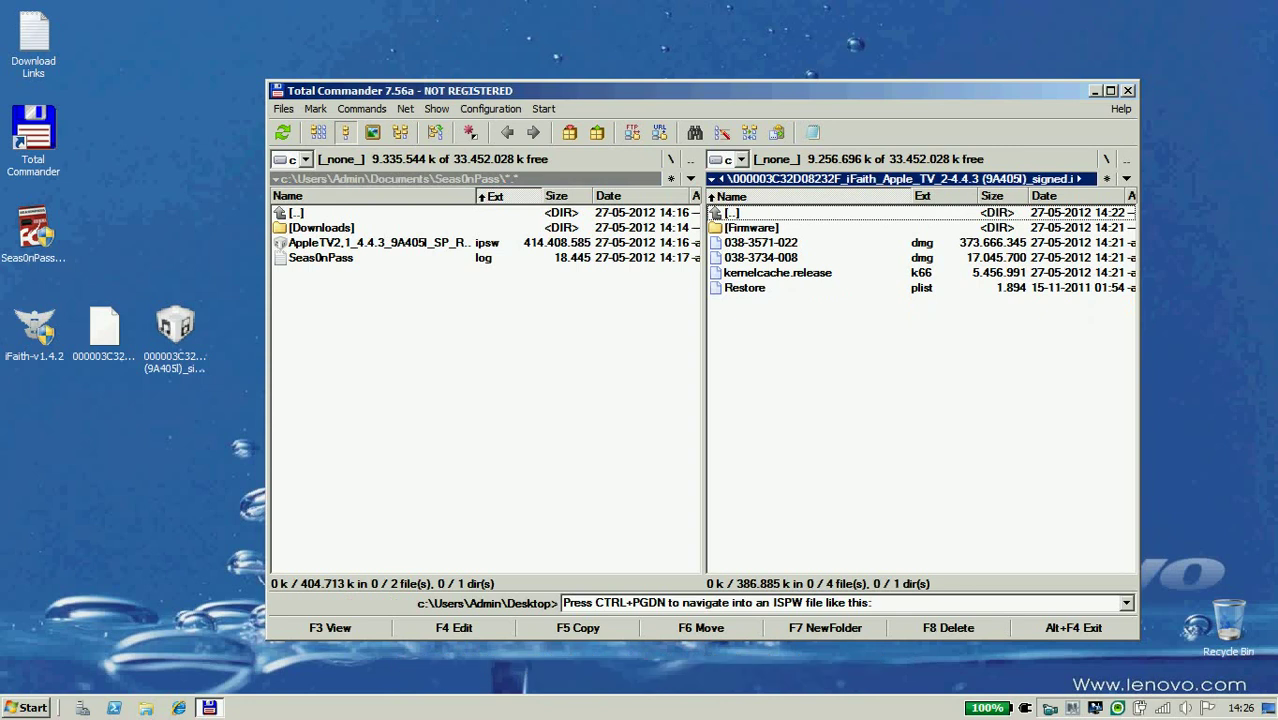
{"action": "key", "text": "Tab"}
{"action": "key", "text": "Down"}
{"action": "key", "text": "Down"}
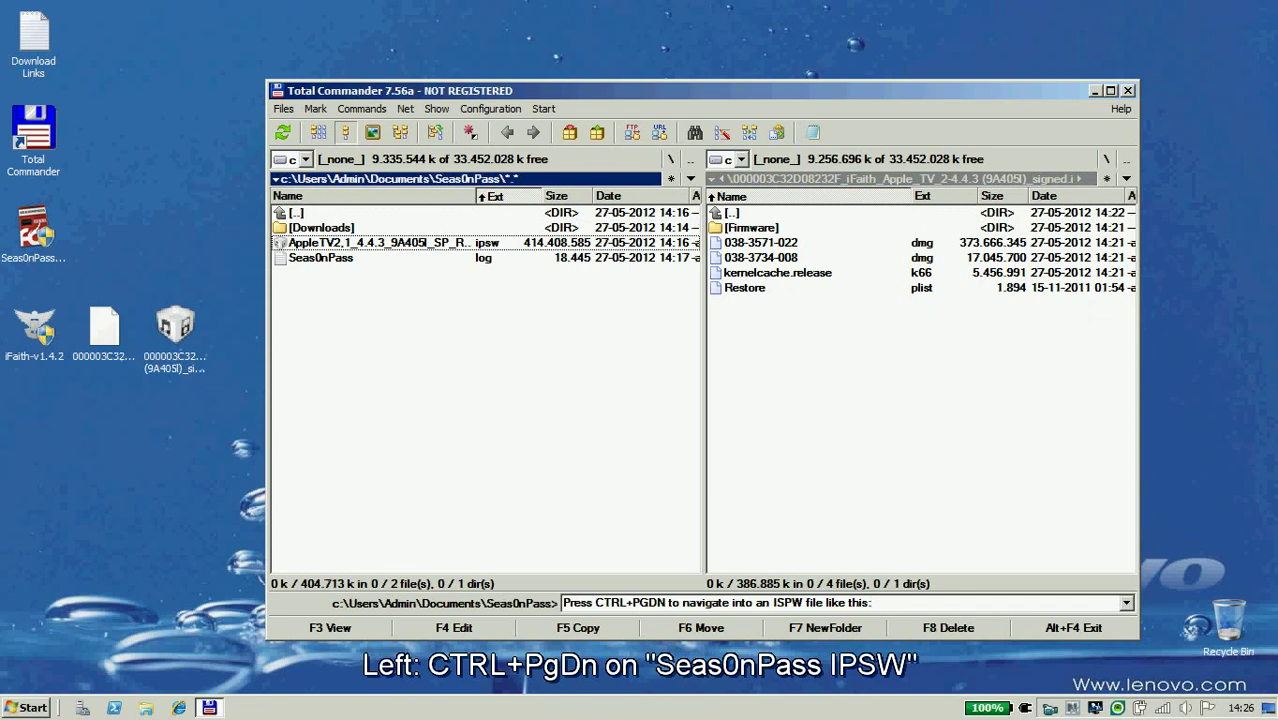
{"action": "key", "text": "ctrl+Page_Down"}
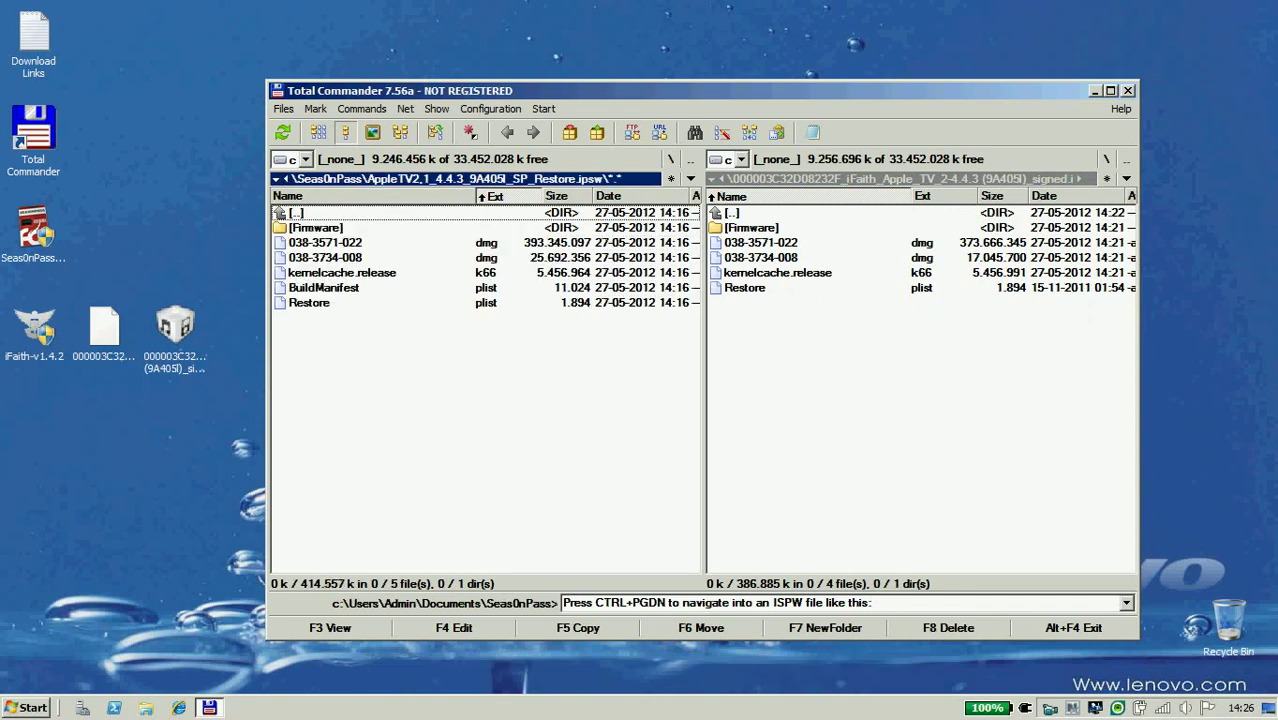
{"action": "key", "text": "Down"}
{"action": "key", "text": "Down"}
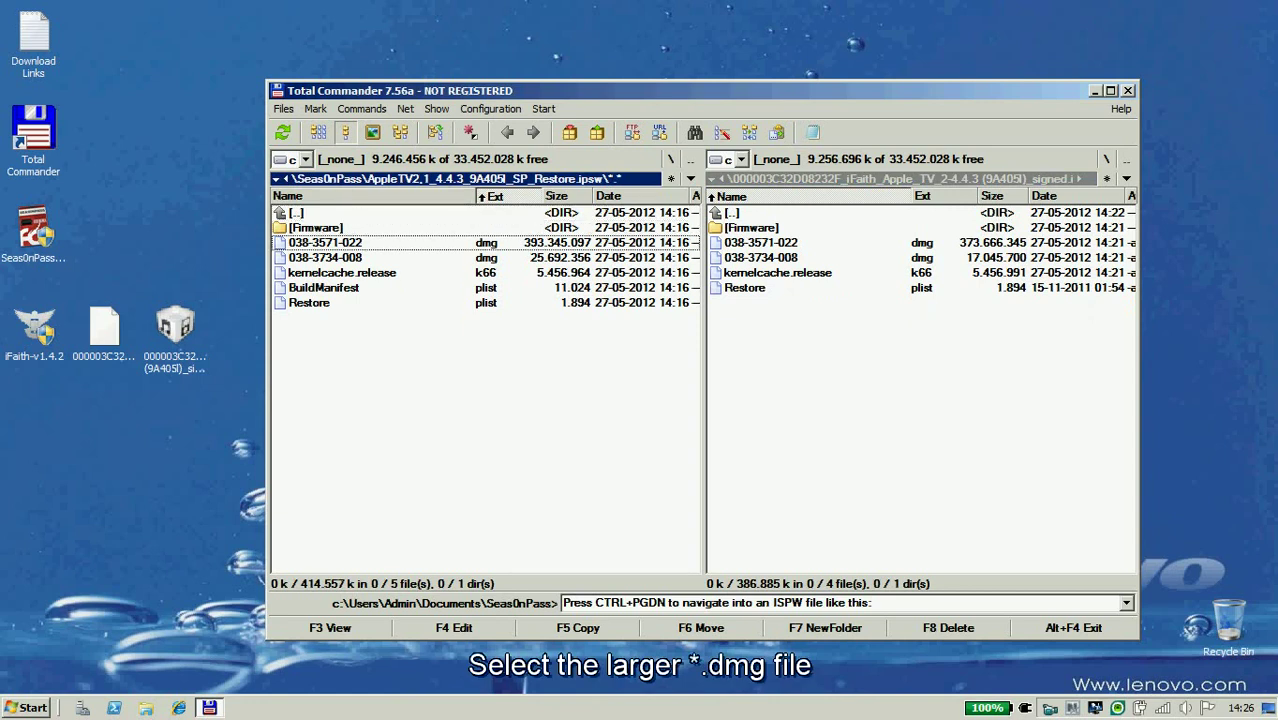
Clear the reminder note and start copying 038-3571-022.dmg into the iFaith IPSW.
{"action": "left_click", "coordinate": [716, 602]}
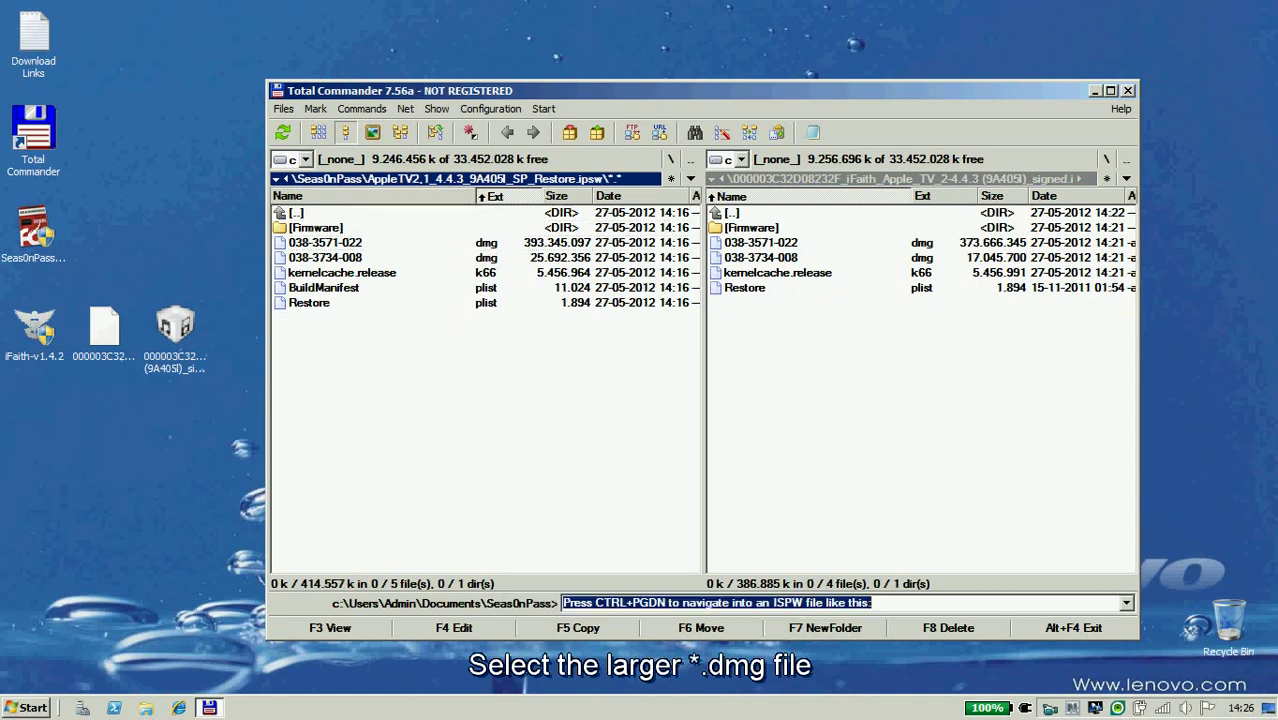
{"action": "key", "text": "Delete"}
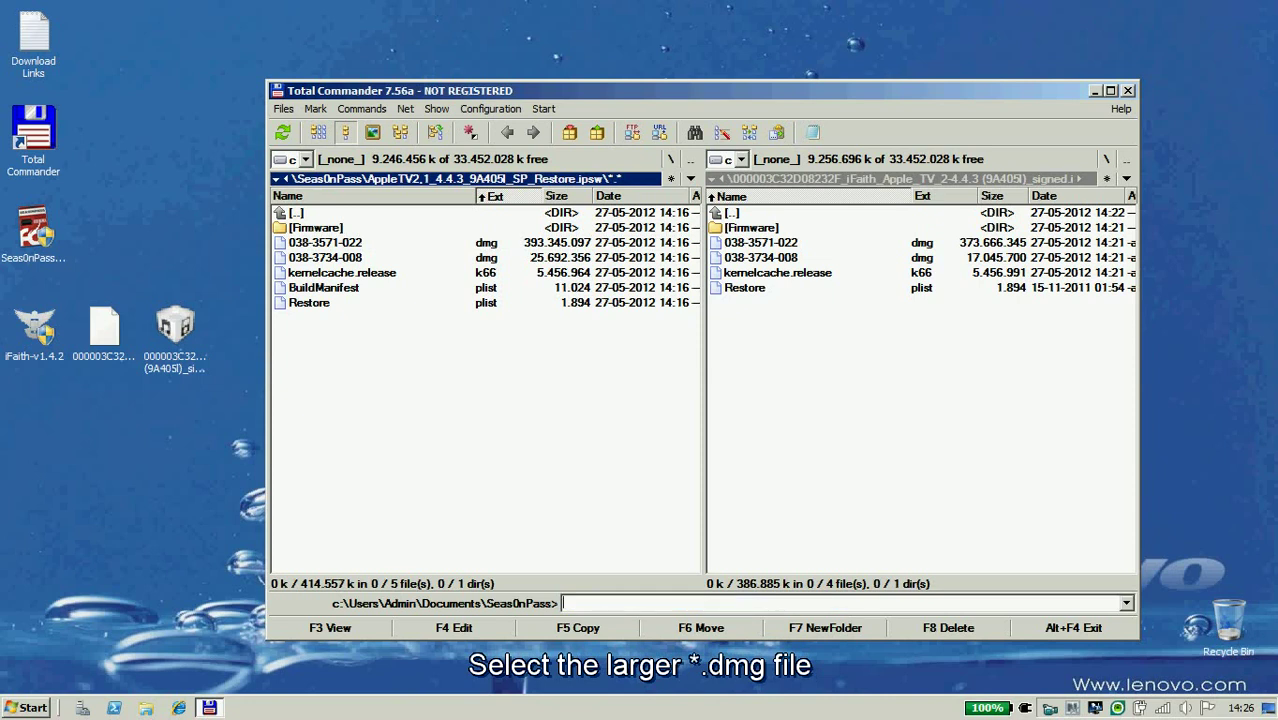
{"action": "key", "text": "Down"}
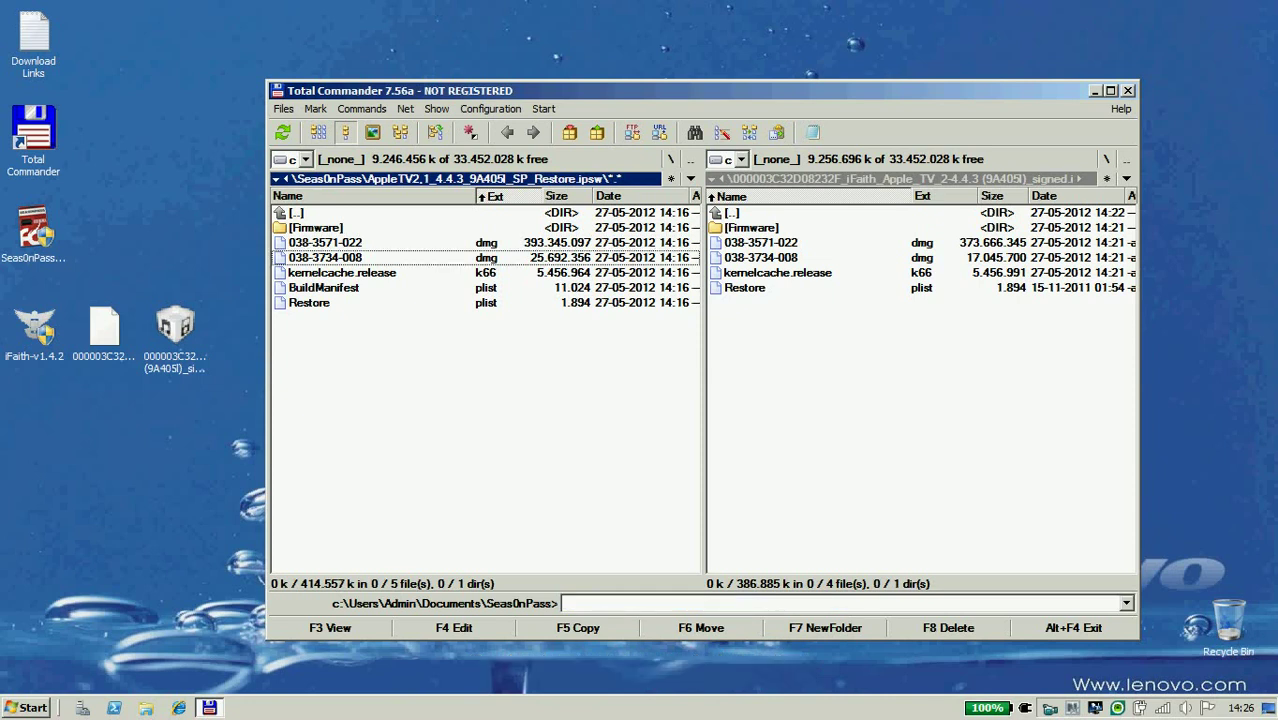
{"action": "key", "text": "Up"}
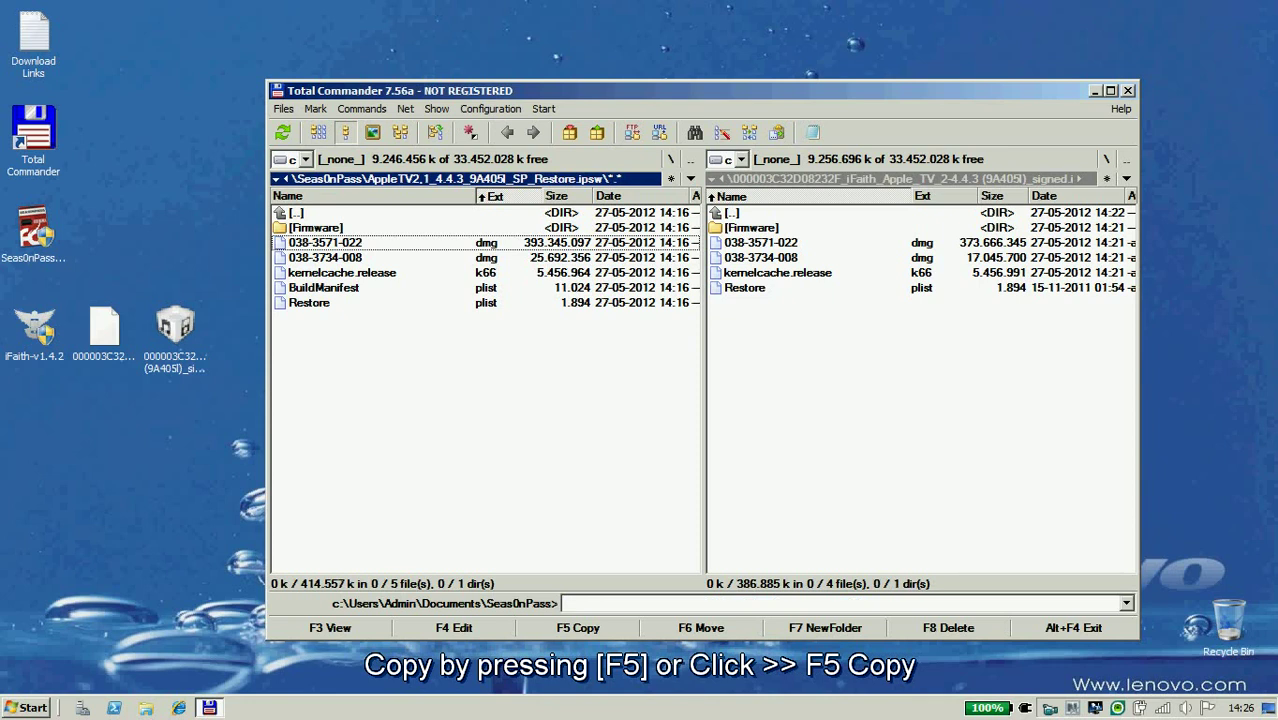
{"action": "key", "text": "space"}
{"action": "key", "text": "alt+F5"}
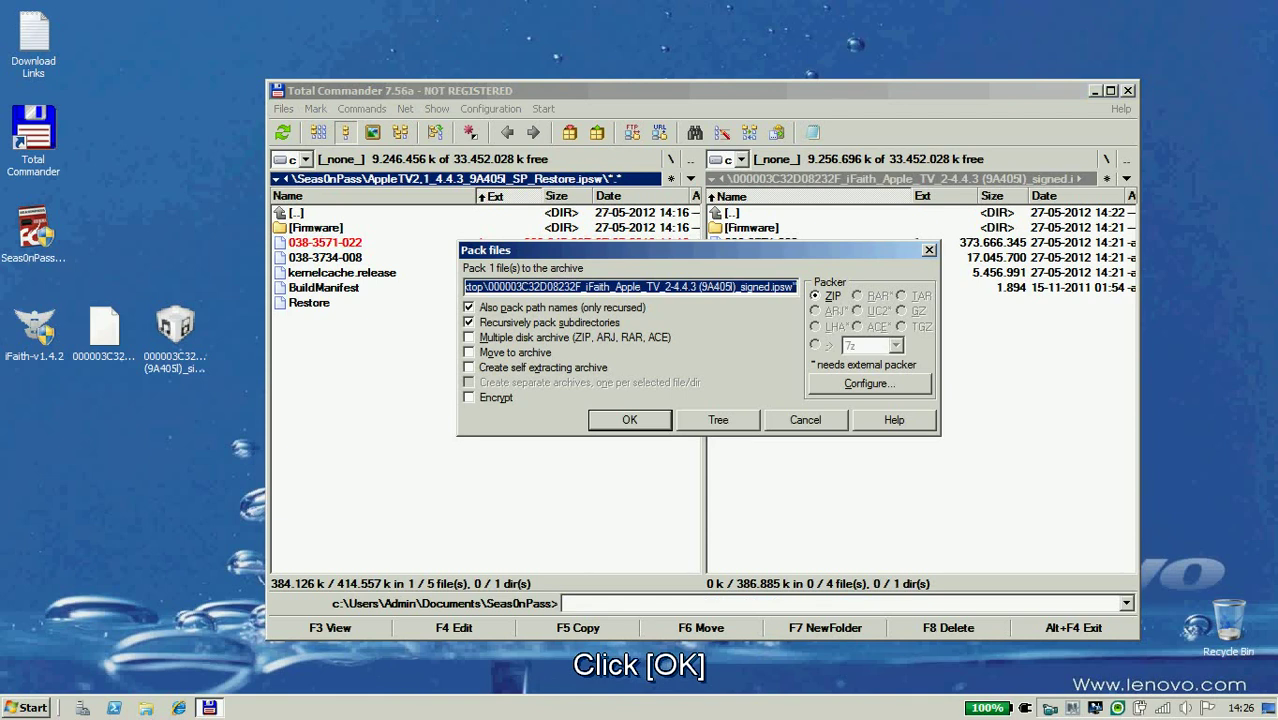
Overwrite 038-3571-022.dmg in the signed IPSW with the 393.345.097-byte copy, then close Total Commander.
{"action": "key", "text": "Return"}
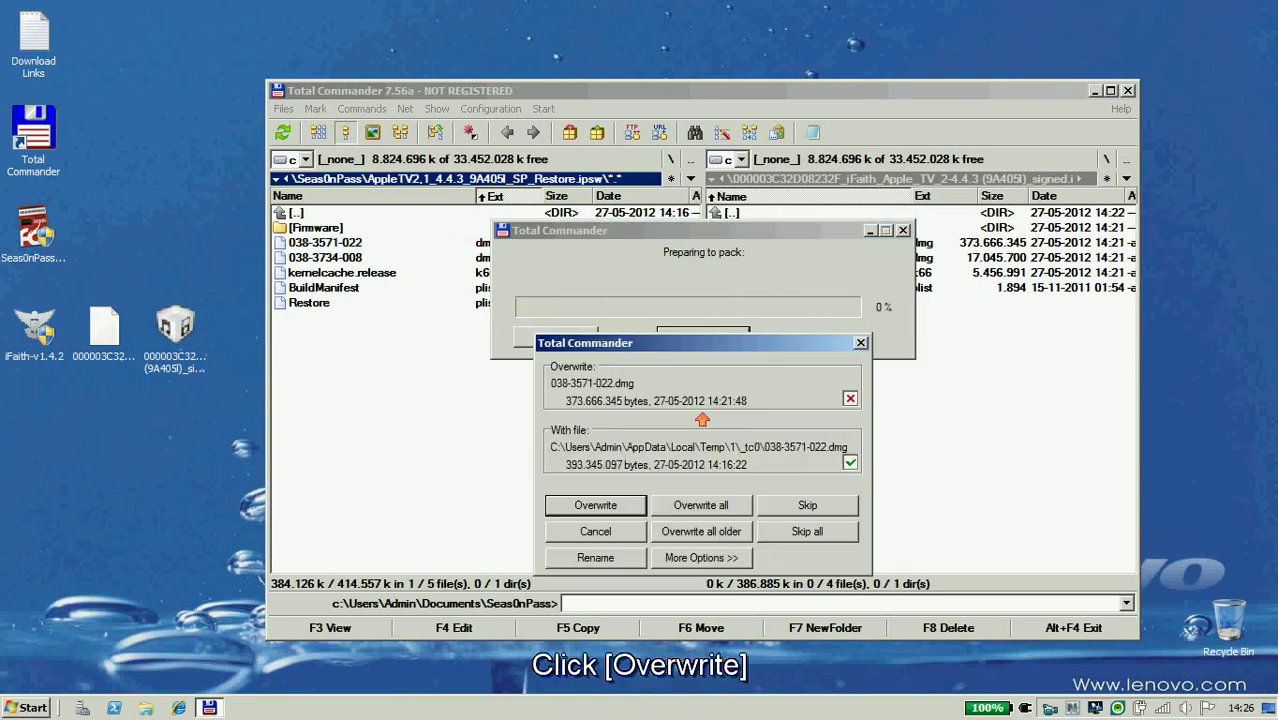
{"action": "key", "text": "space"}
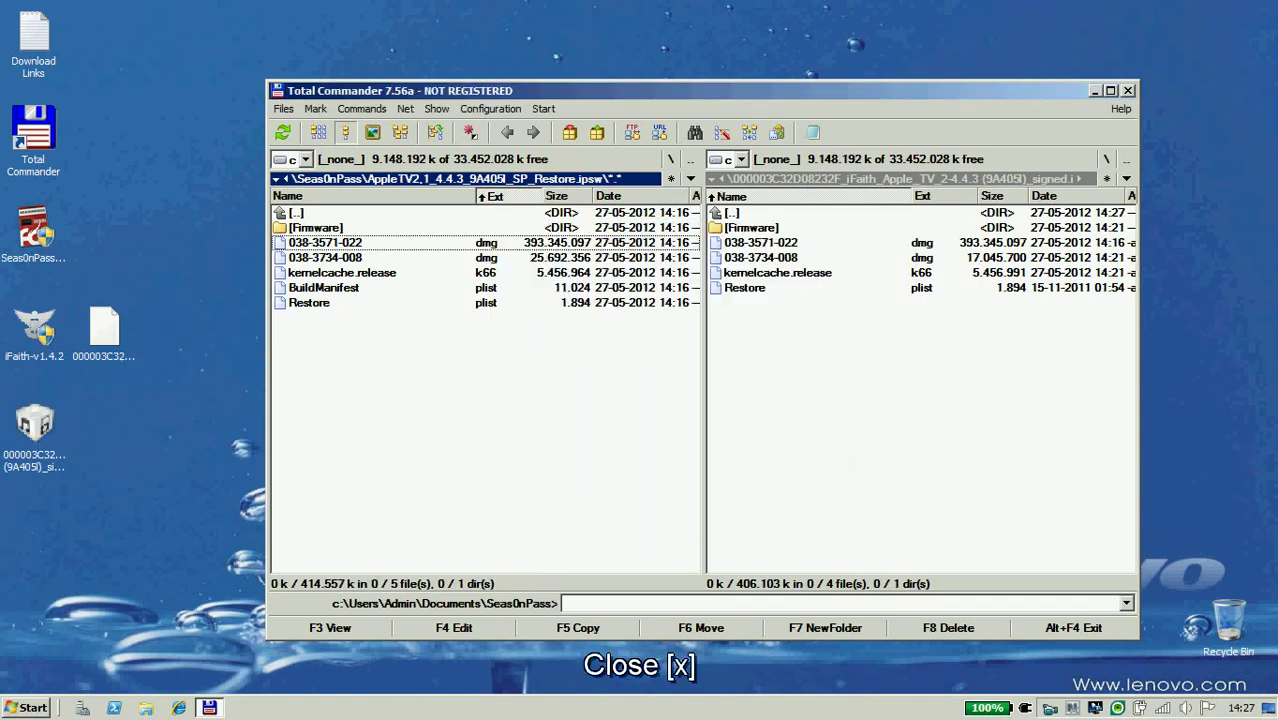
{"action": "key", "text": "Tab"}
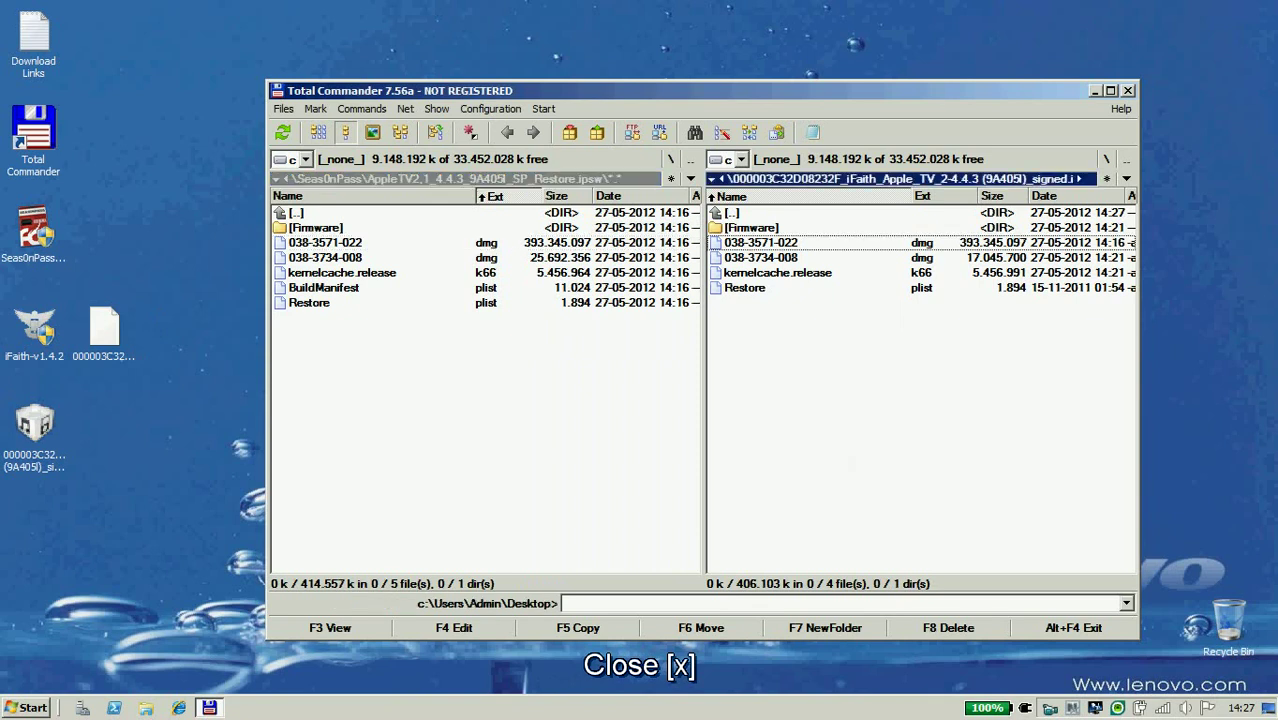
{"action": "key", "text": "alt+F4"}
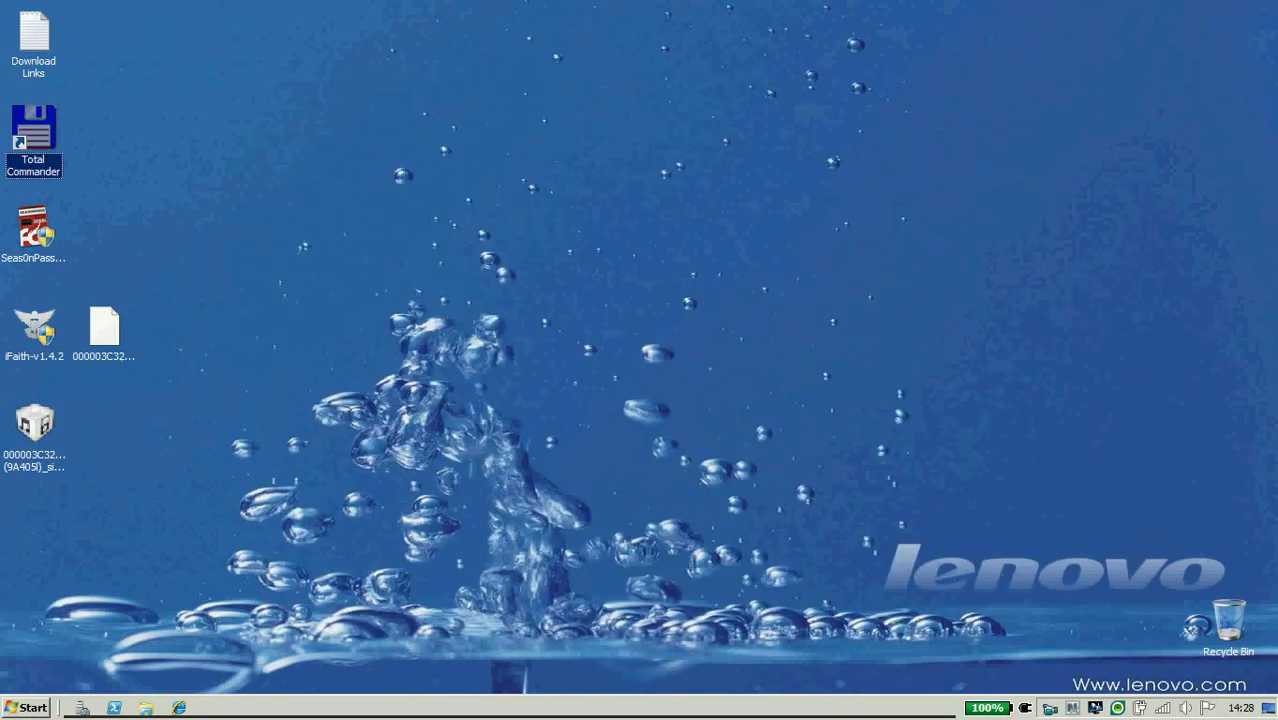
{"action": "left_click", "coordinate": [33, 425]}
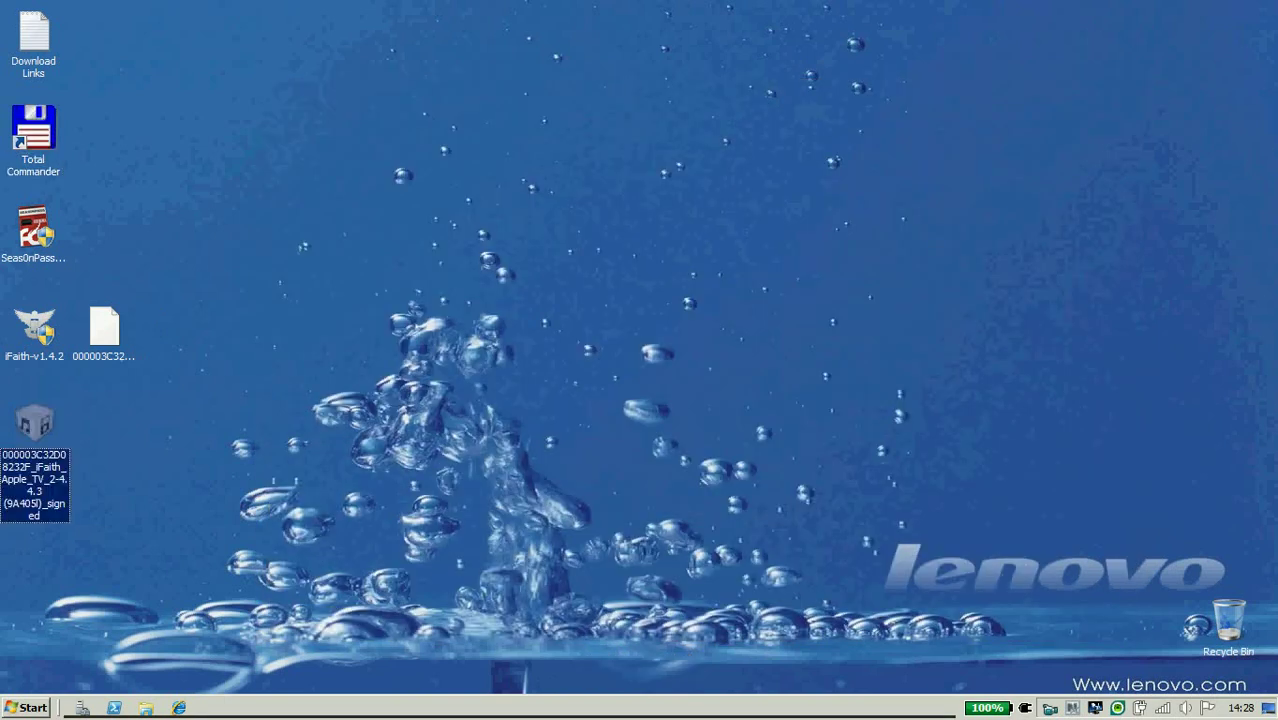
{"action": "left_click_drag", "start_coordinate": [33, 425], "coordinate": [175, 325]}
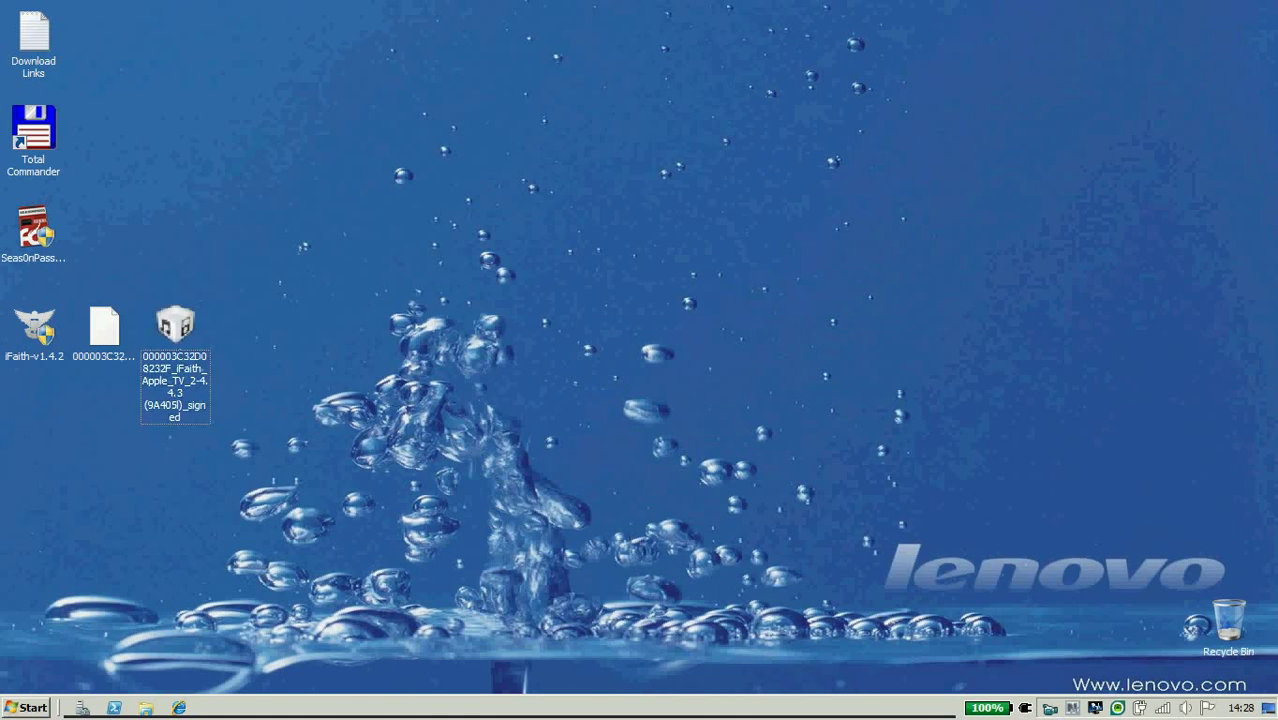
Run iFaith's DFU Pwner (iREB) on the Apple TV 2 to reach pwned DFU, then close iFaith.
{"action": "left_click", "coordinate": [33, 330]}
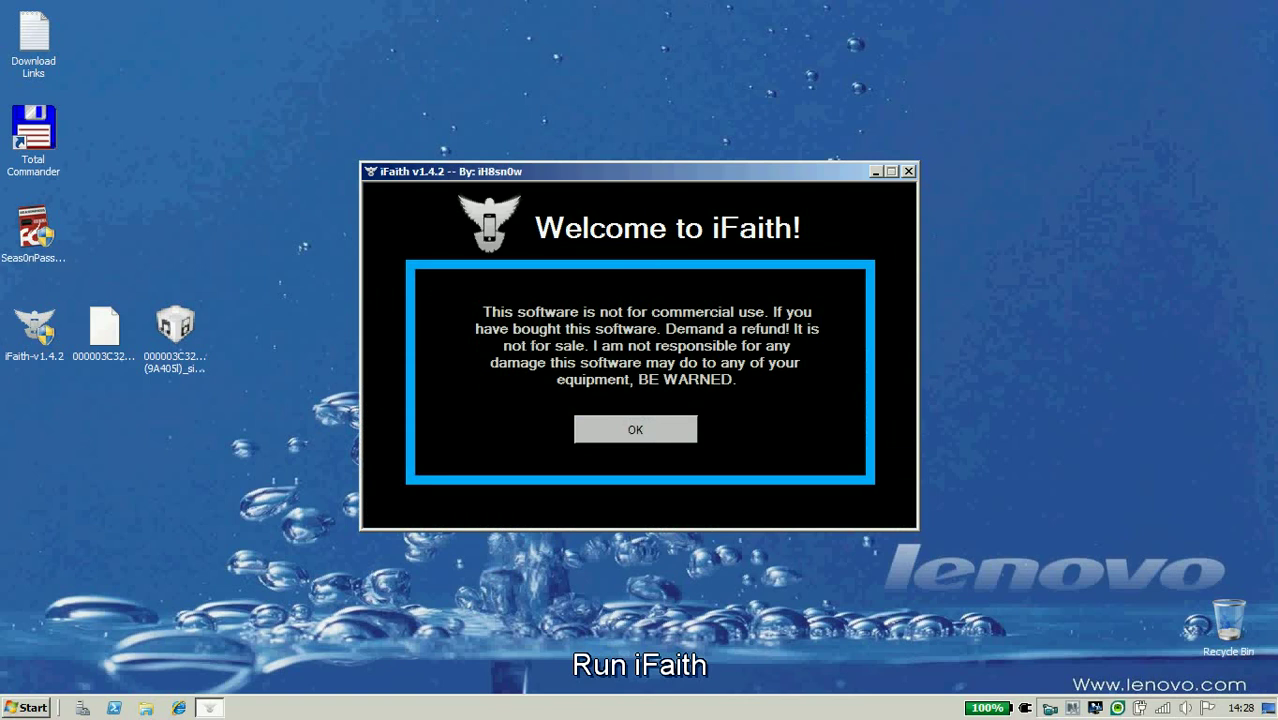
{"action": "key", "text": "Return"}
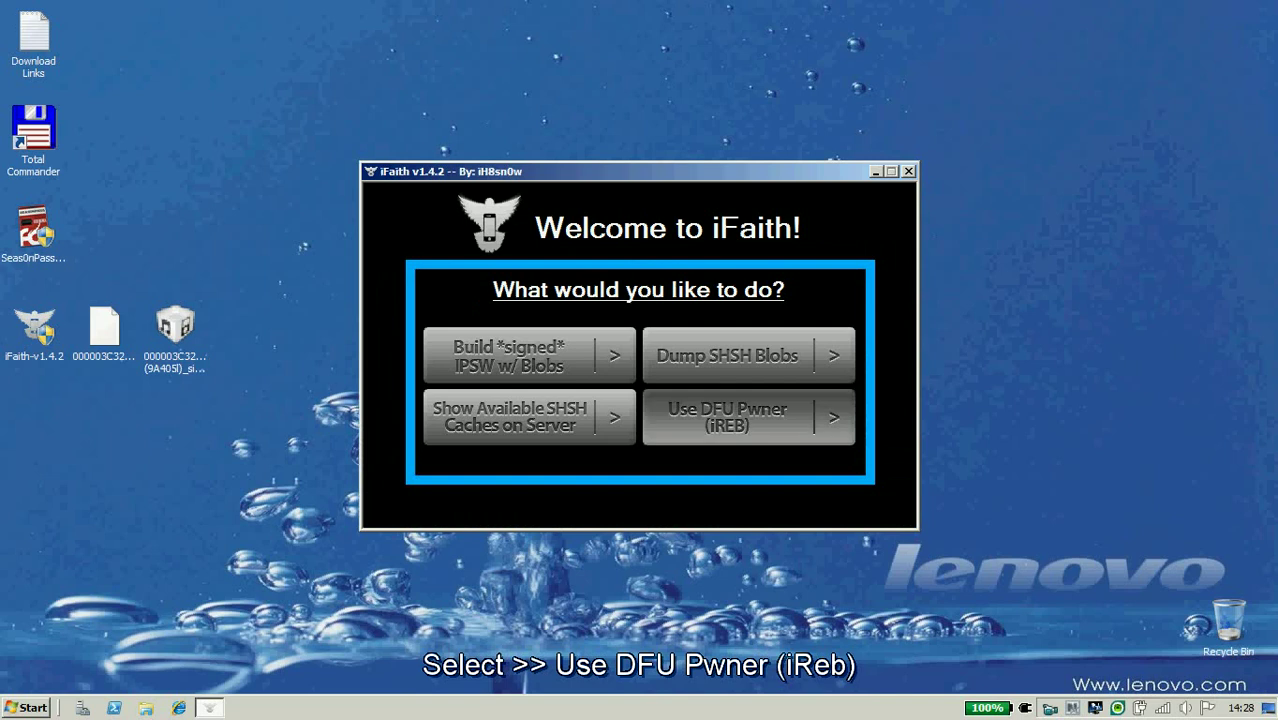
{"action": "key", "text": "Return"}
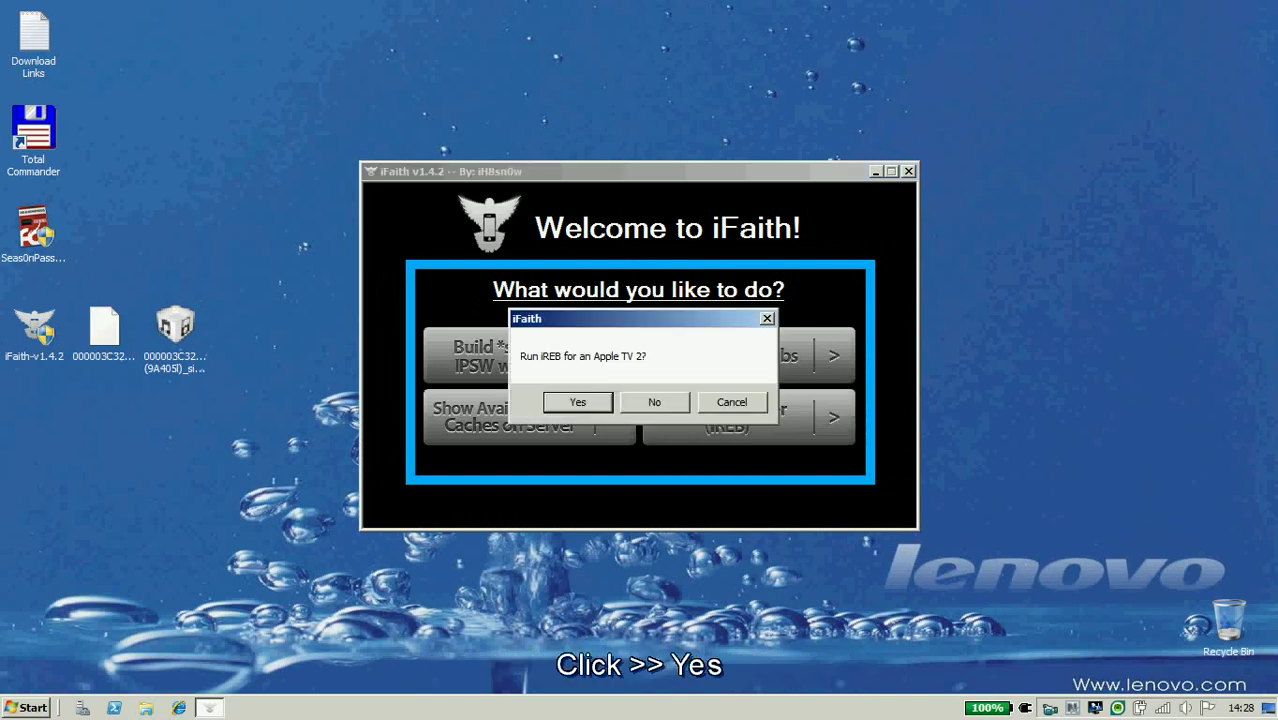
{"action": "key", "text": "Return"}
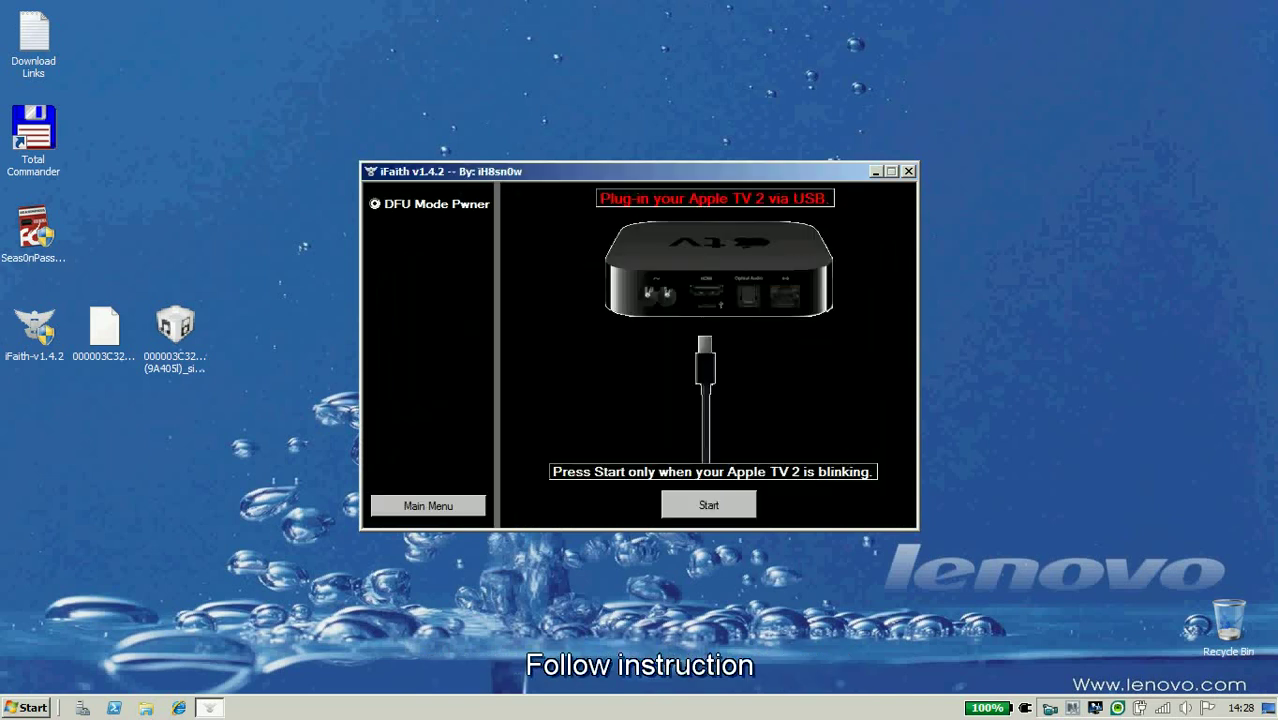
{"action": "key", "text": "Return"}
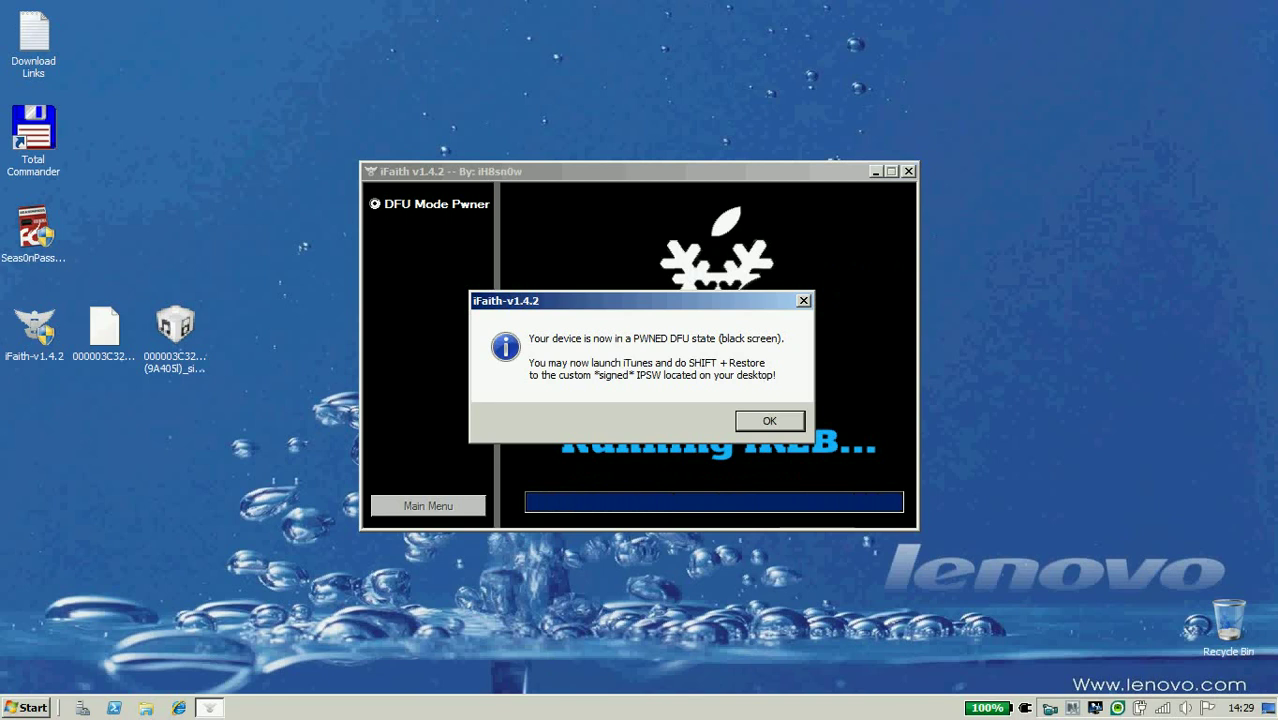
{"action": "key", "text": "Return"}
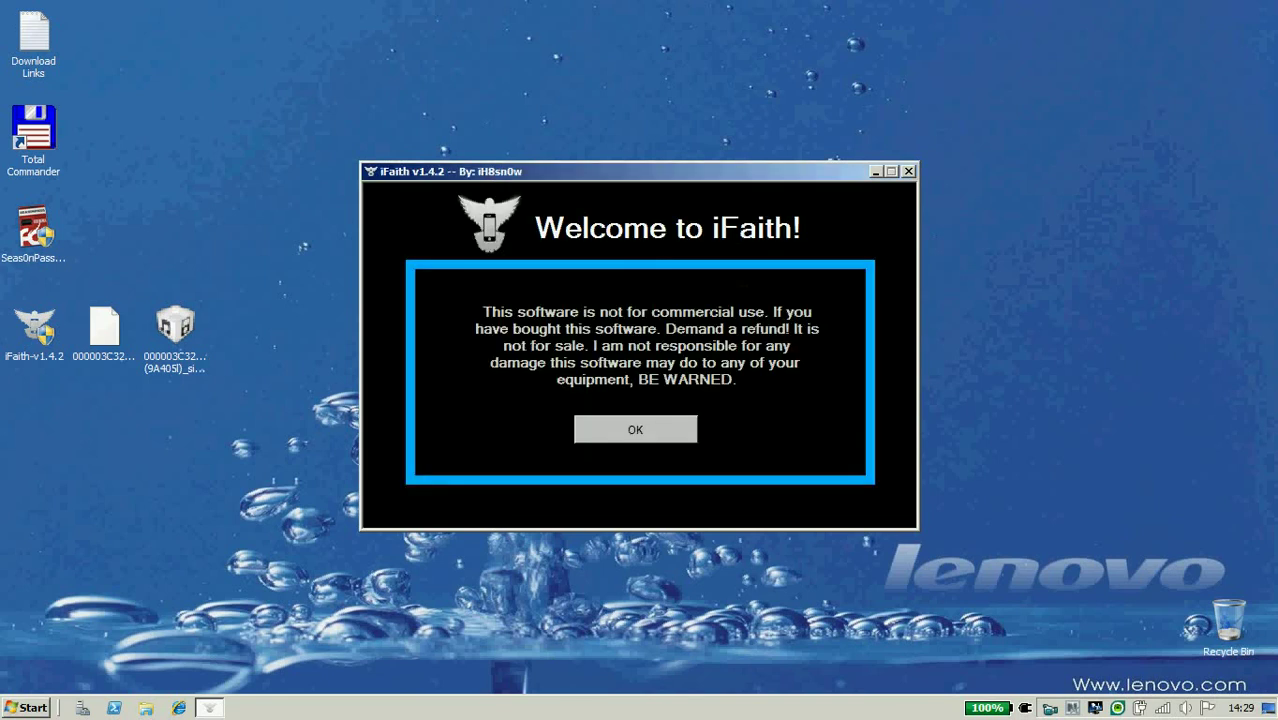
{"action": "key", "text": "Return"}
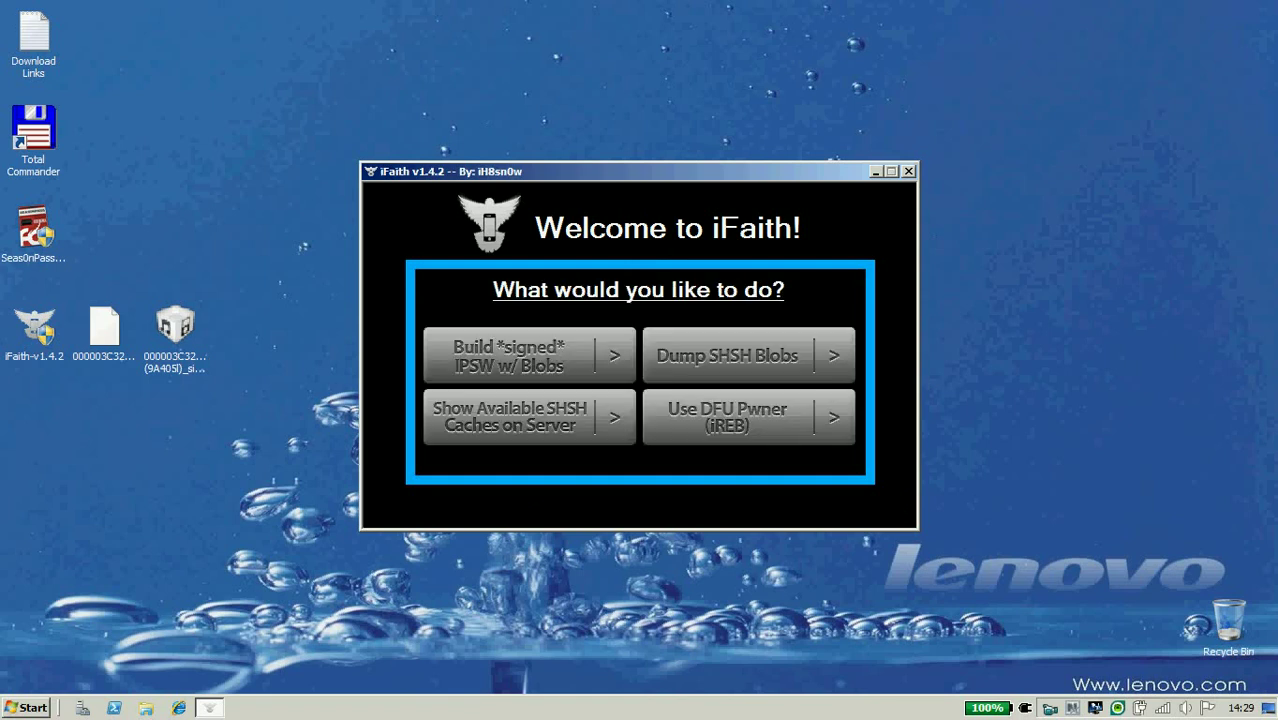
{"action": "left_click", "coordinate": [908, 171]}
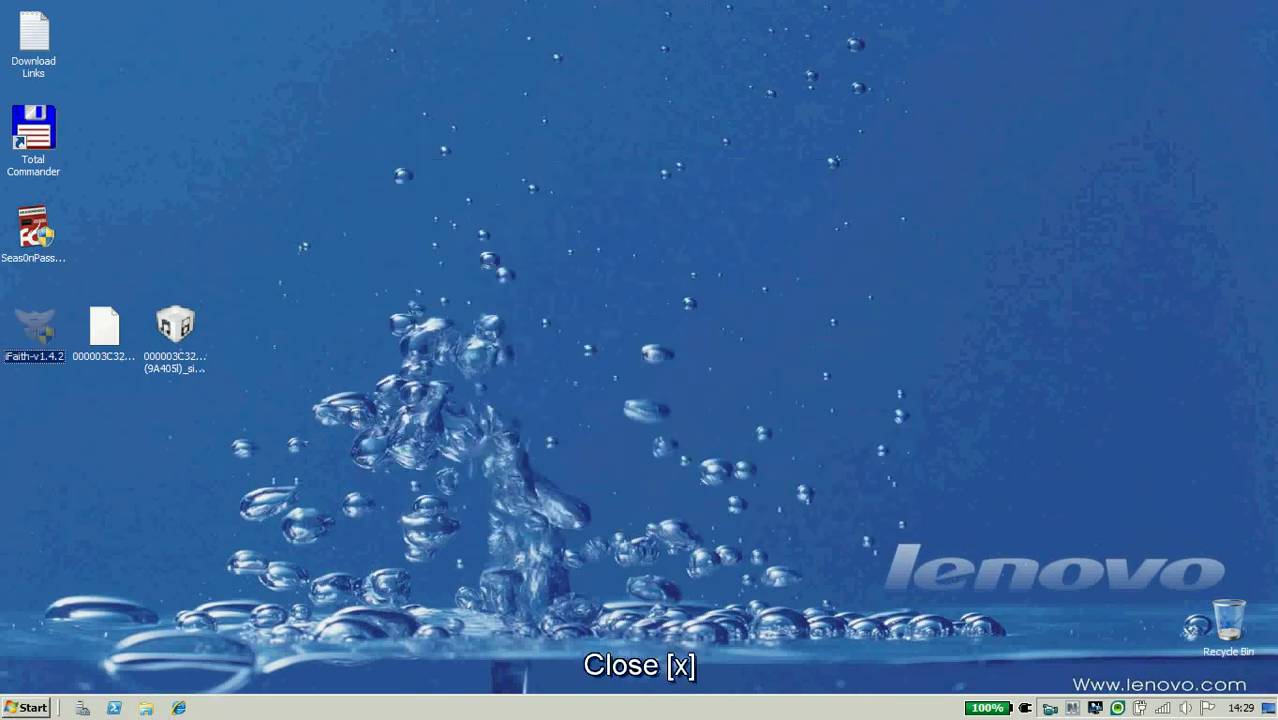
Restore the Apple TV in iTunes using the custom signed iFaith 4.4.3 IPSW from the Desktop.
{"action": "left_click", "coordinate": [175, 328]}
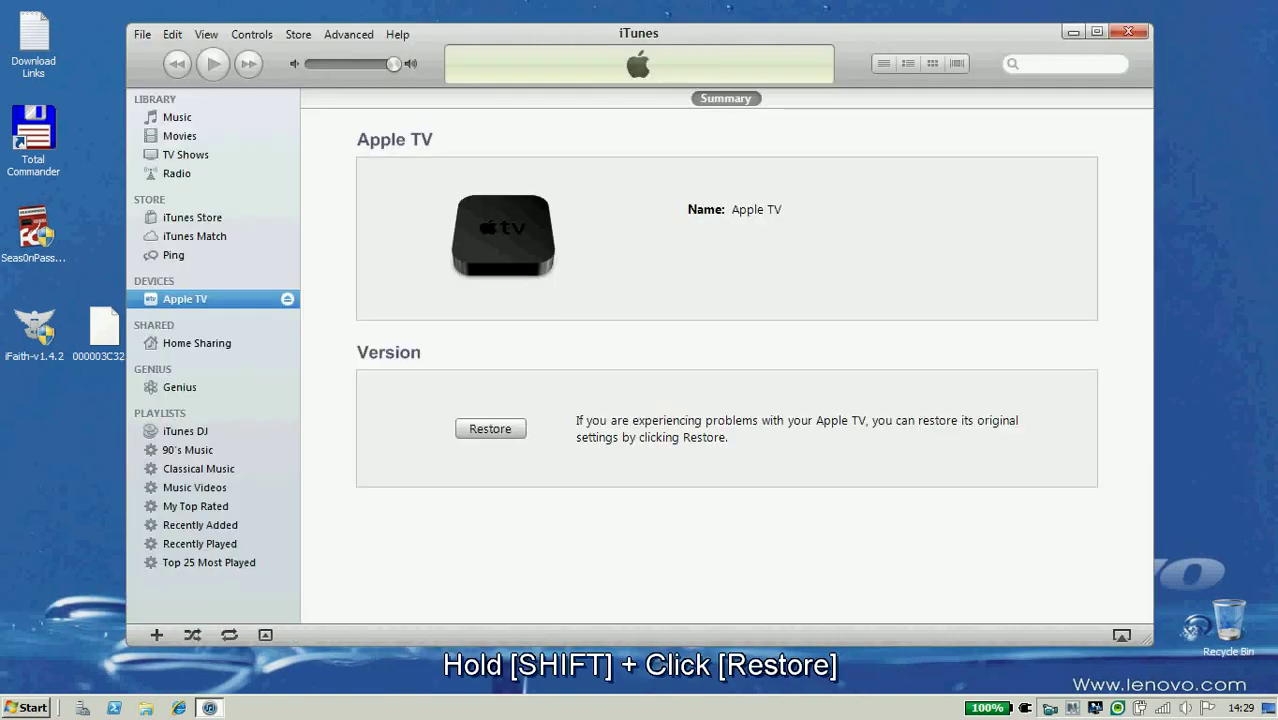
{"action": "key", "text": "shift"}
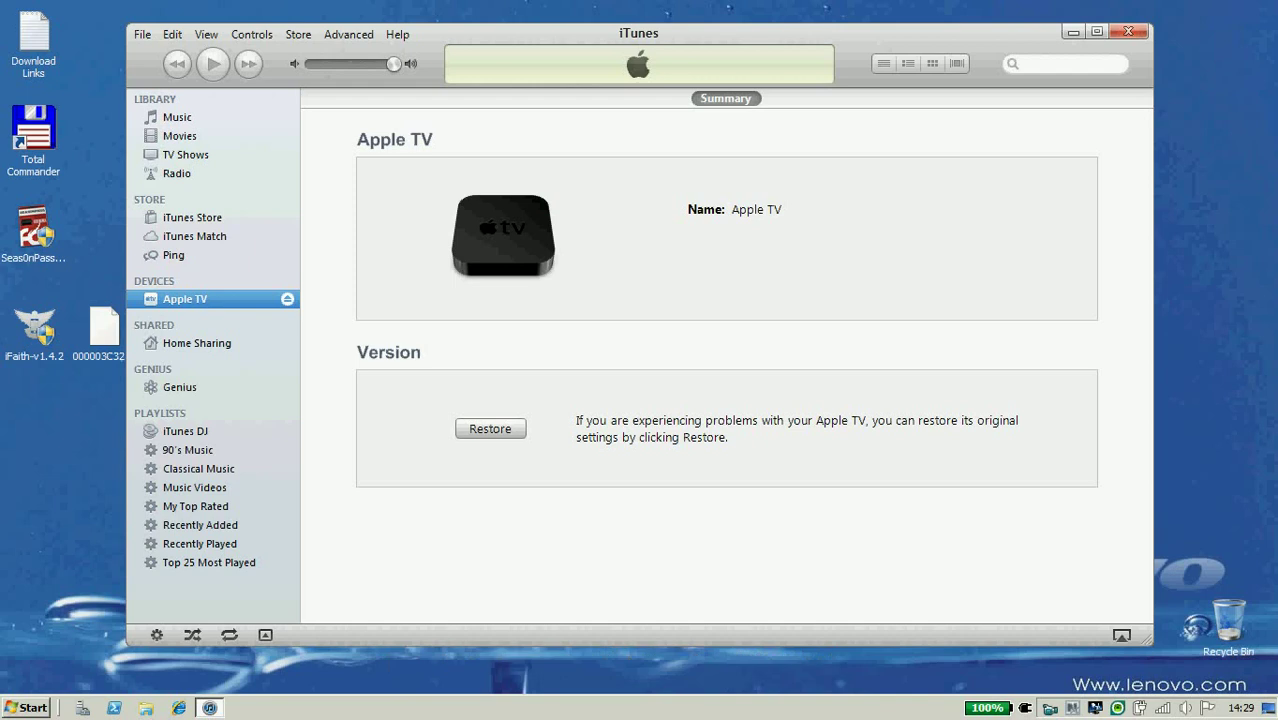
{"action": "left_click", "coordinate": [490, 428], "text": "shift"}
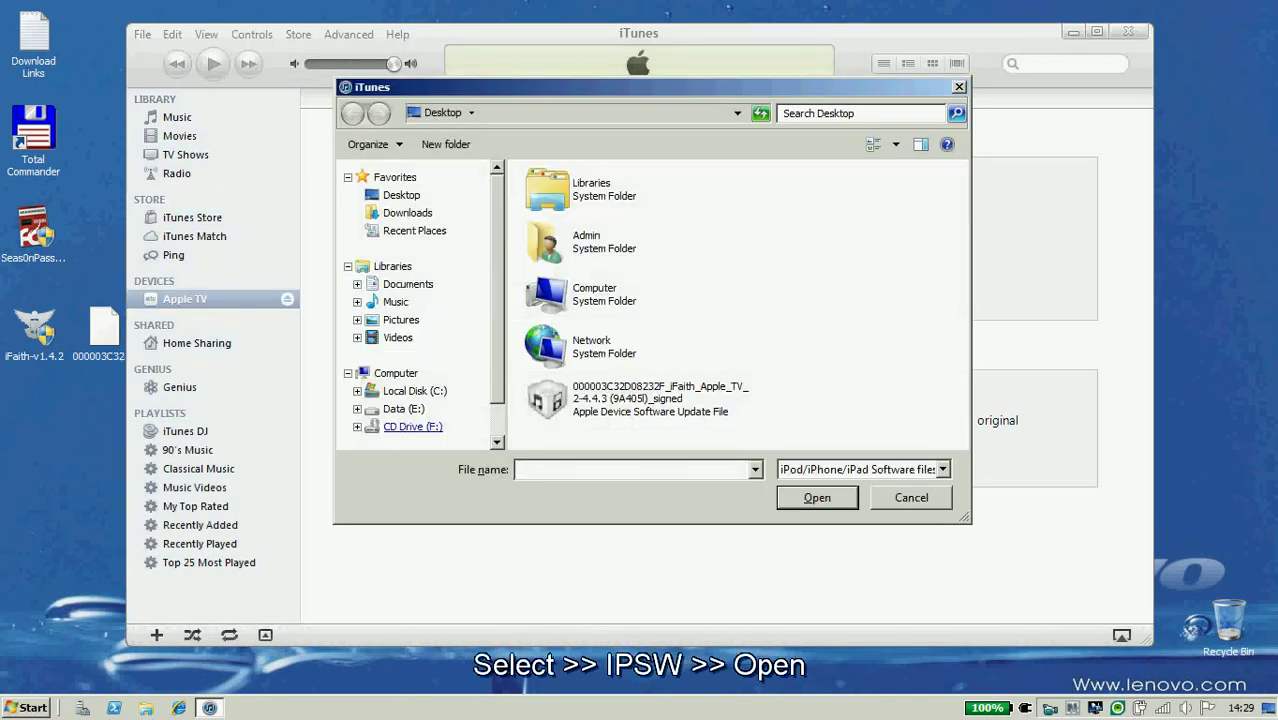
{"action": "left_click", "coordinate": [640, 398]}
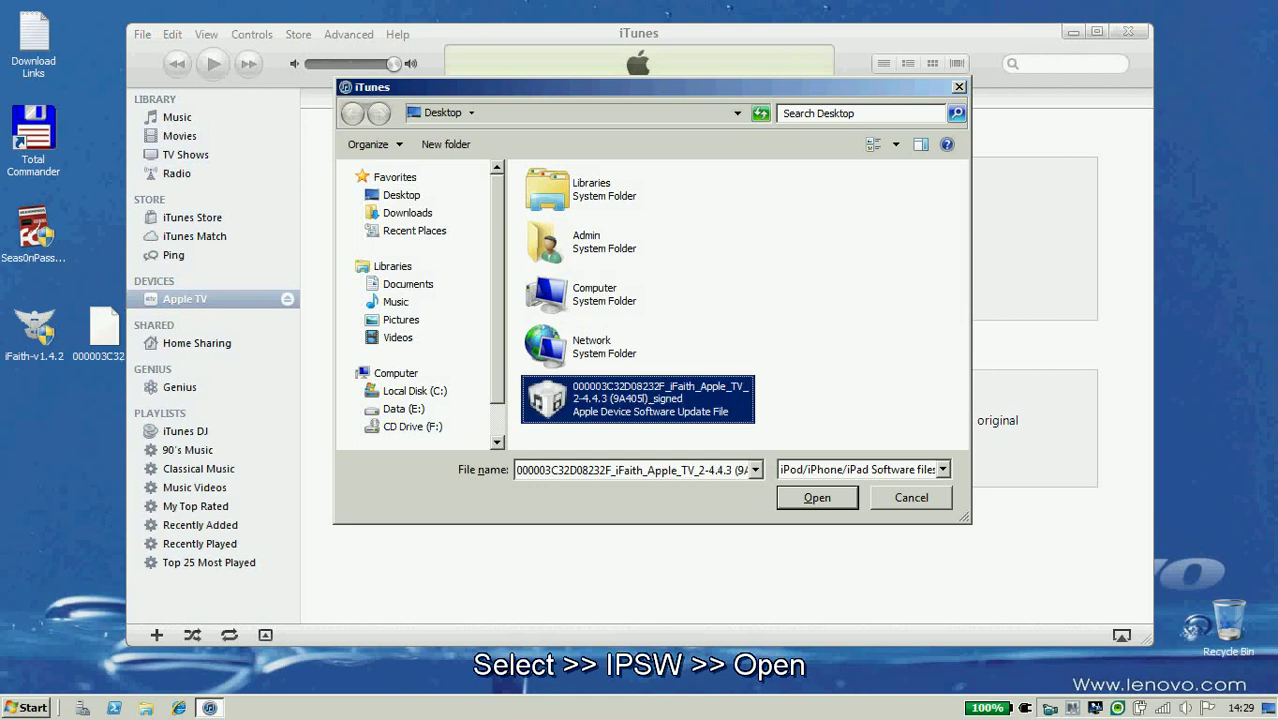
{"action": "key", "text": "Return"}
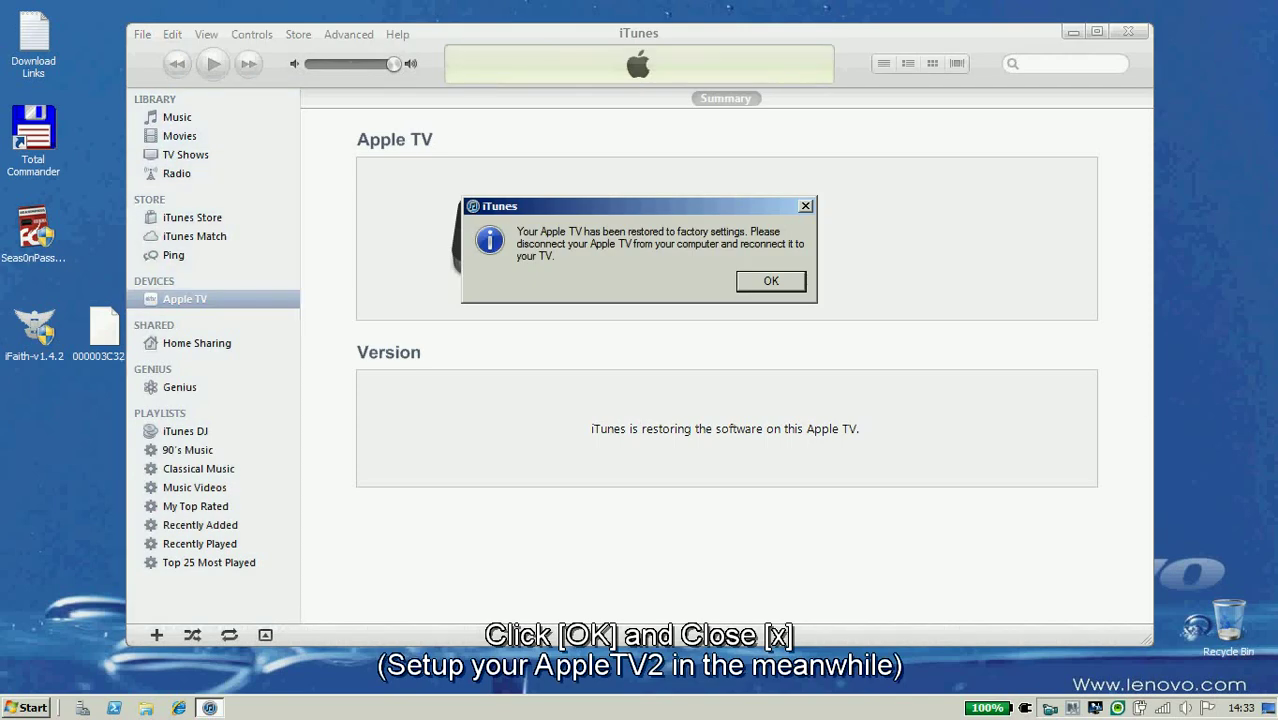
Acknowledge the factory-restore and restore-complete messages, then close iTunes.
{"action": "key", "text": "space"}
{"action": "key", "text": "Return"}
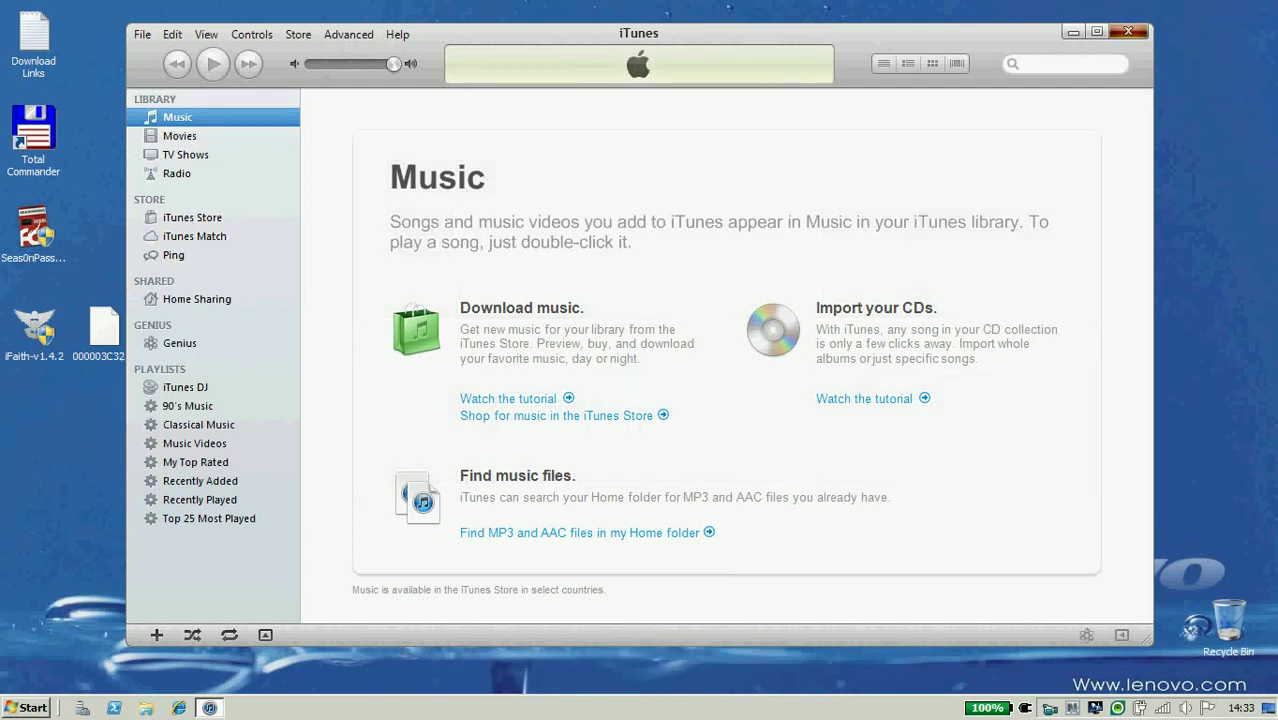
{"action": "key", "text": "alt+F4"}
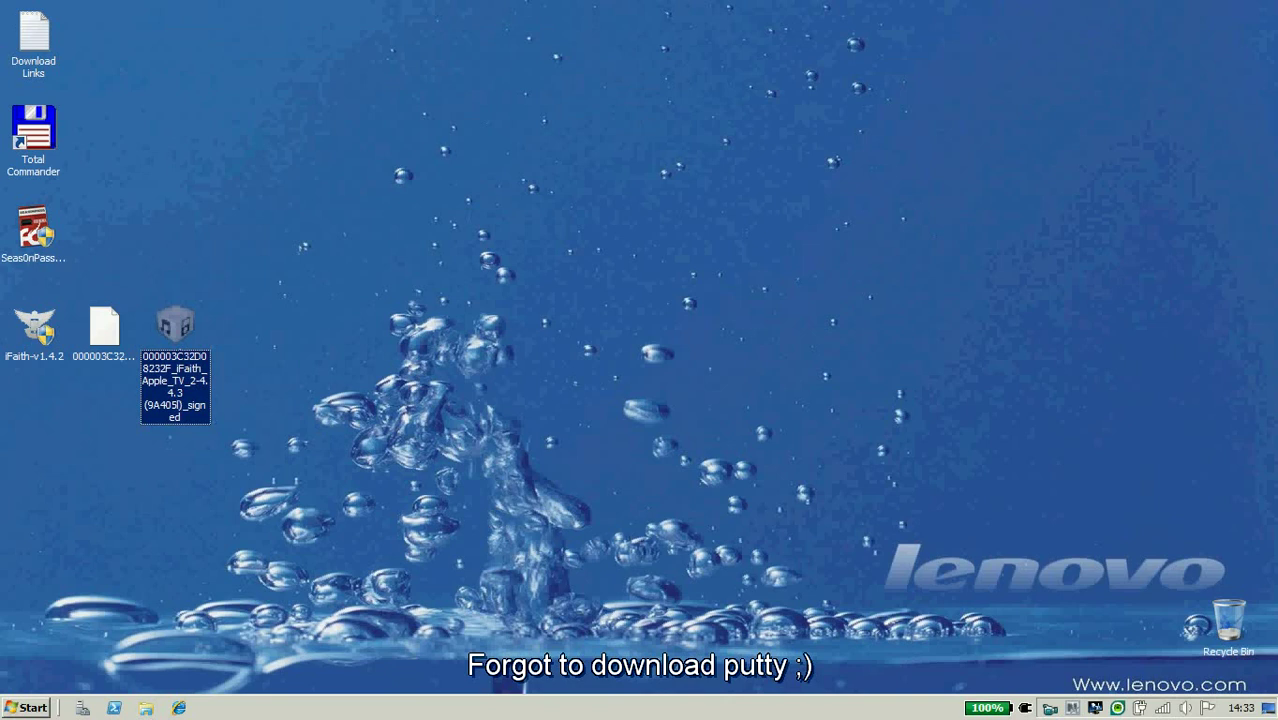
Search Google for 'putty' in Internet Explorer and open the PuTTY Download Page.
{"action": "left_click", "coordinate": [178, 707]}
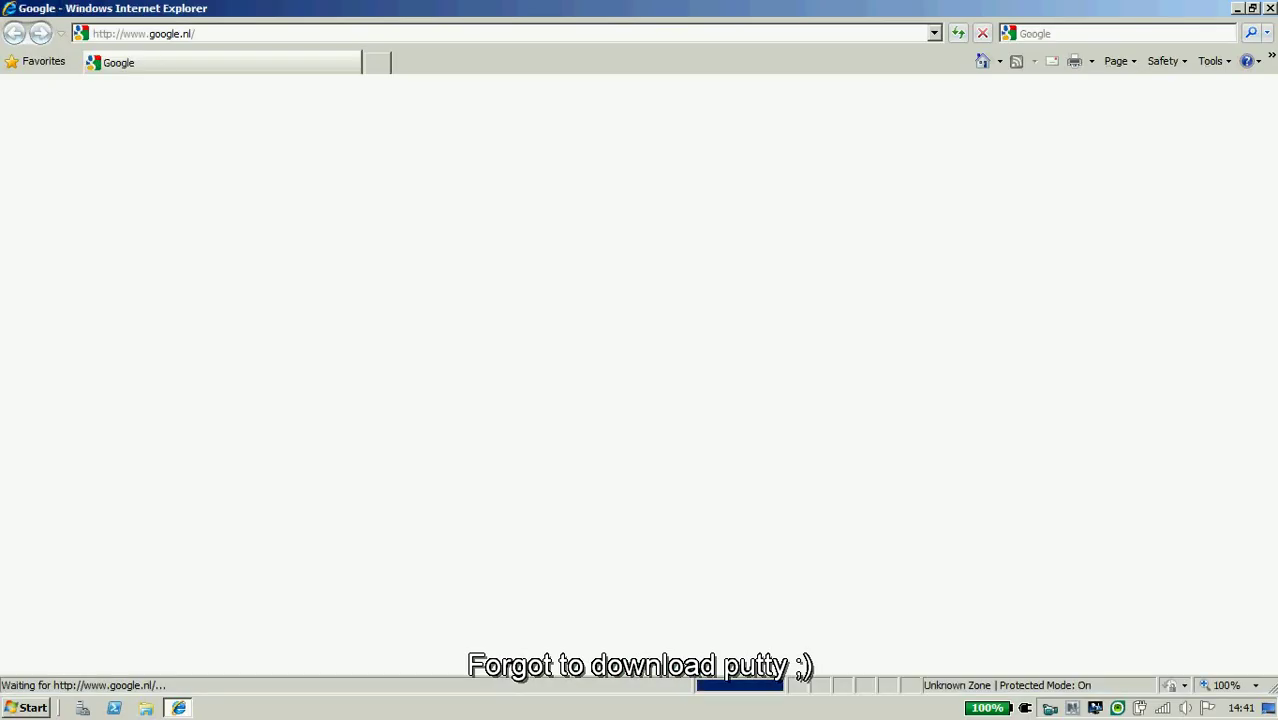
{"action": "type", "text": "putty"}
{"action": "key", "text": "Return"}
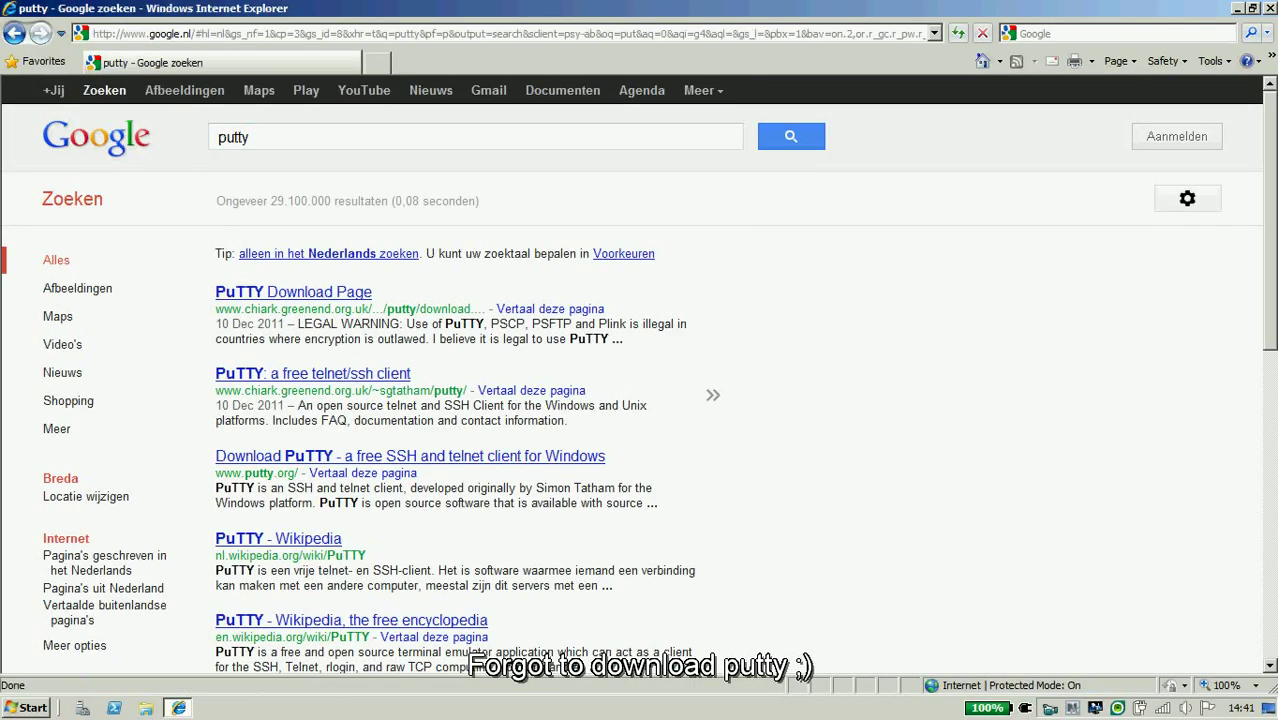
{"action": "left_click", "coordinate": [293, 292]}
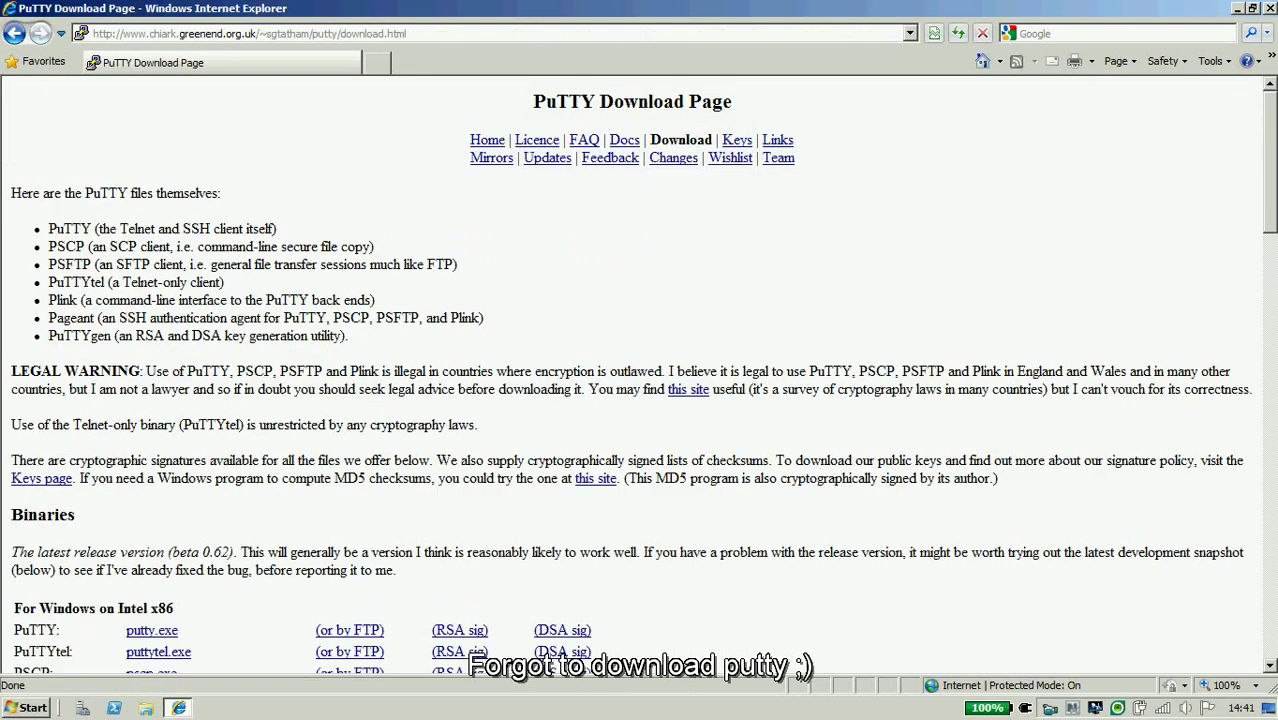
Download putty.exe and save it to the Desktop.
{"action": "left_click", "coordinate": [151, 630]}
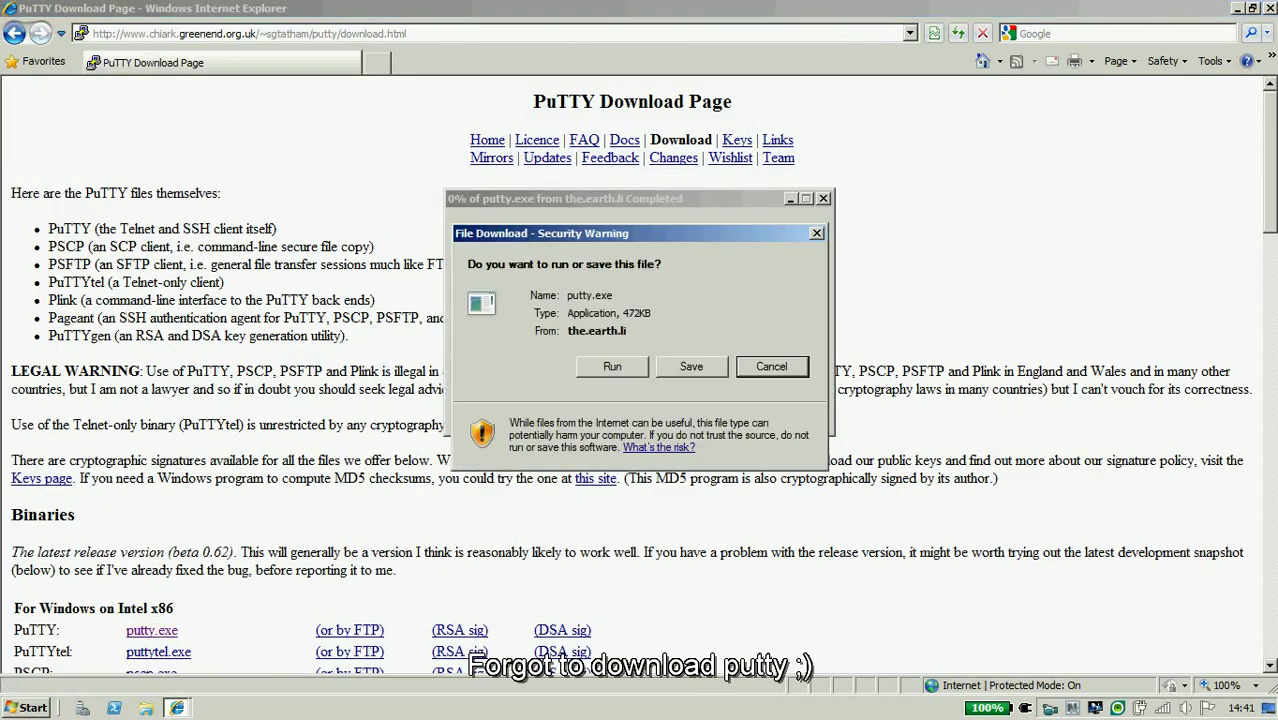
{"action": "key", "text": "alt+s"}
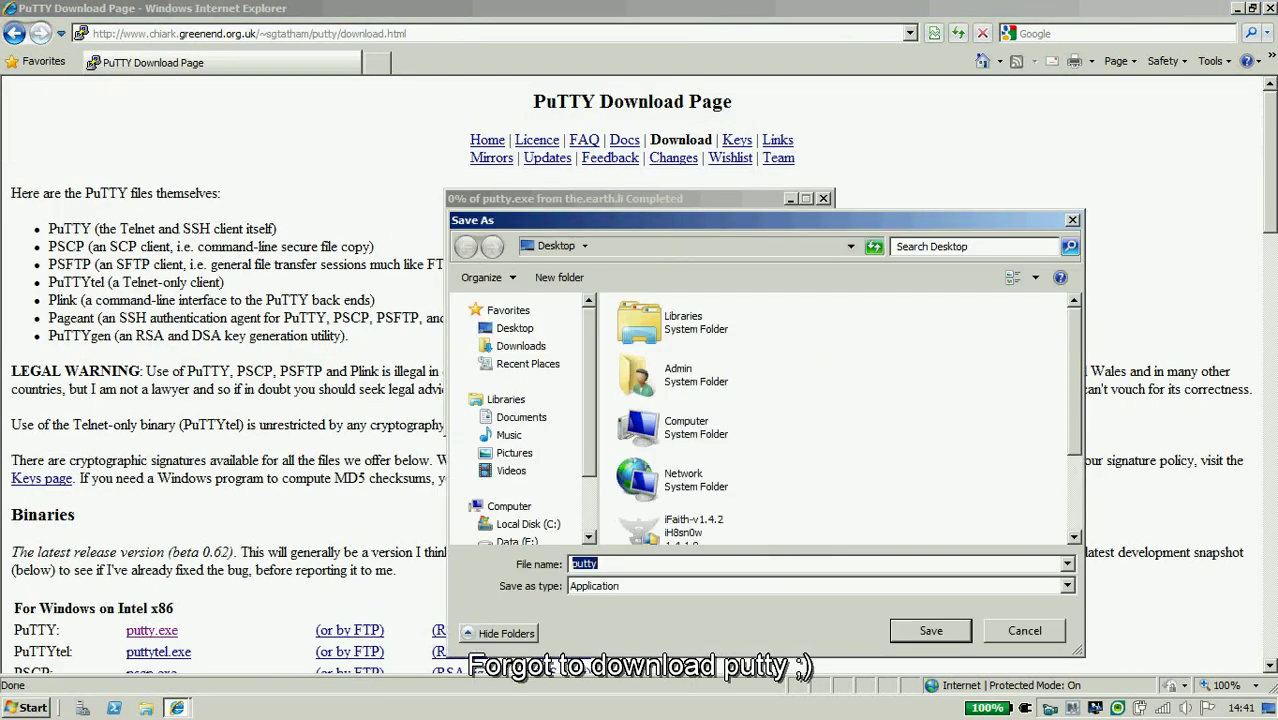
{"action": "key", "text": "Return"}
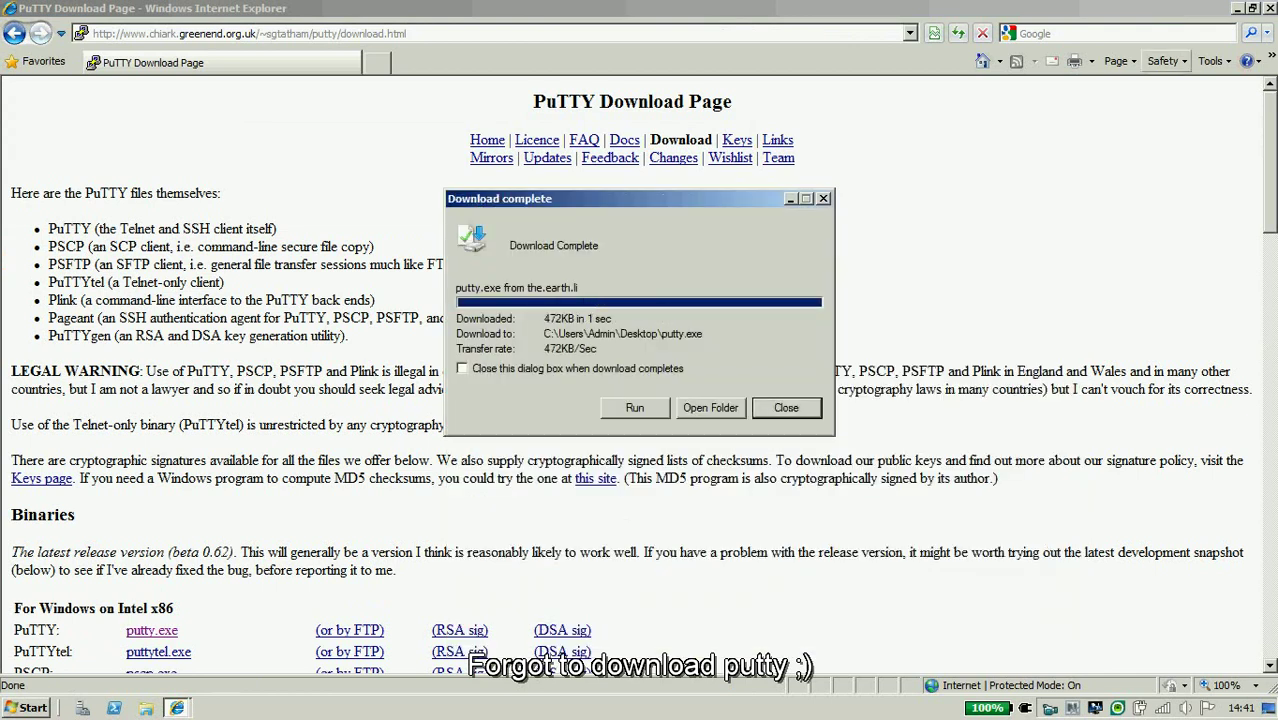
{"action": "key", "text": "Return"}
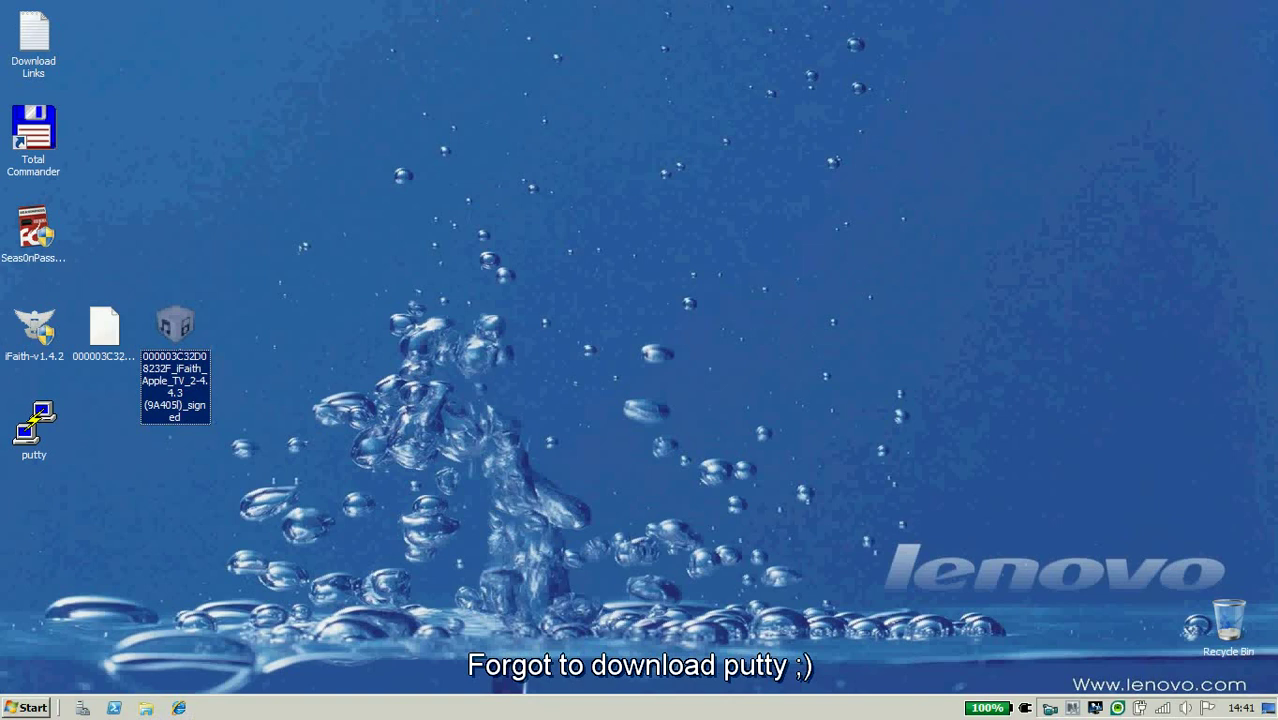
Launch the downloaded putty and connect to the Apple TV at 192.168.1.140.
{"action": "left_click", "coordinate": [34, 428]}
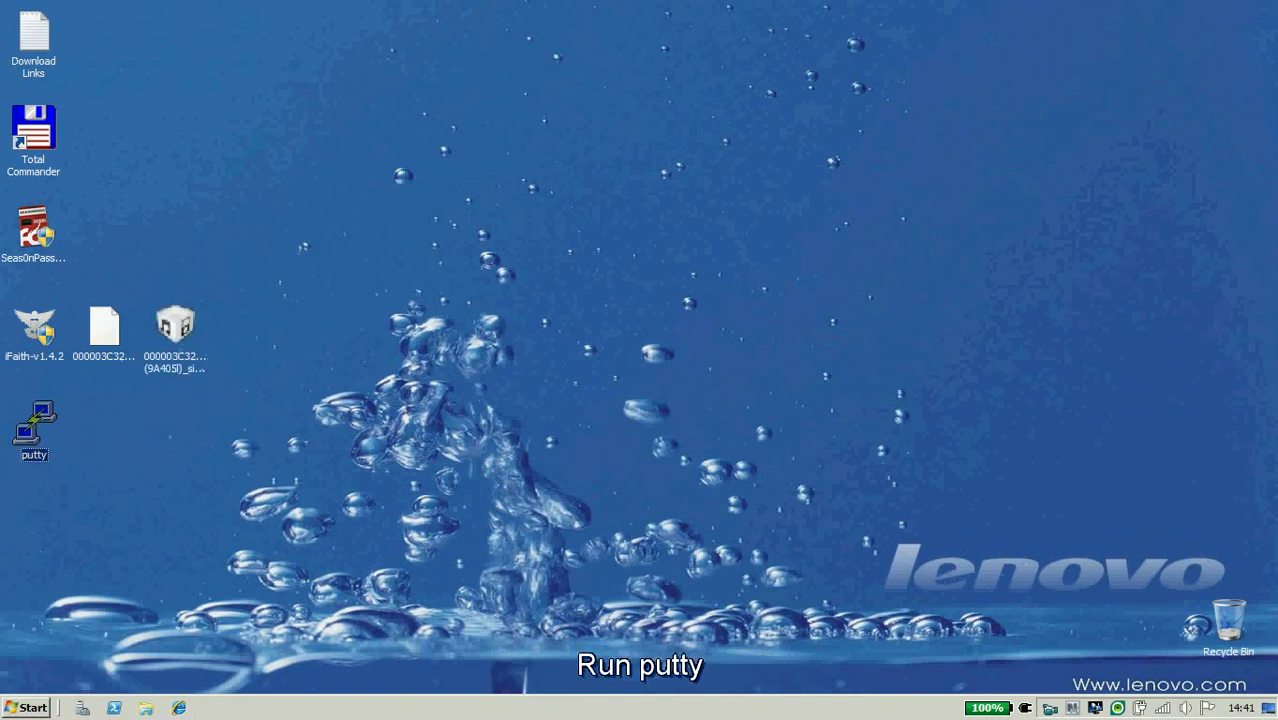
{"action": "key", "text": "Return"}
{"action": "key", "text": "alt+r"}
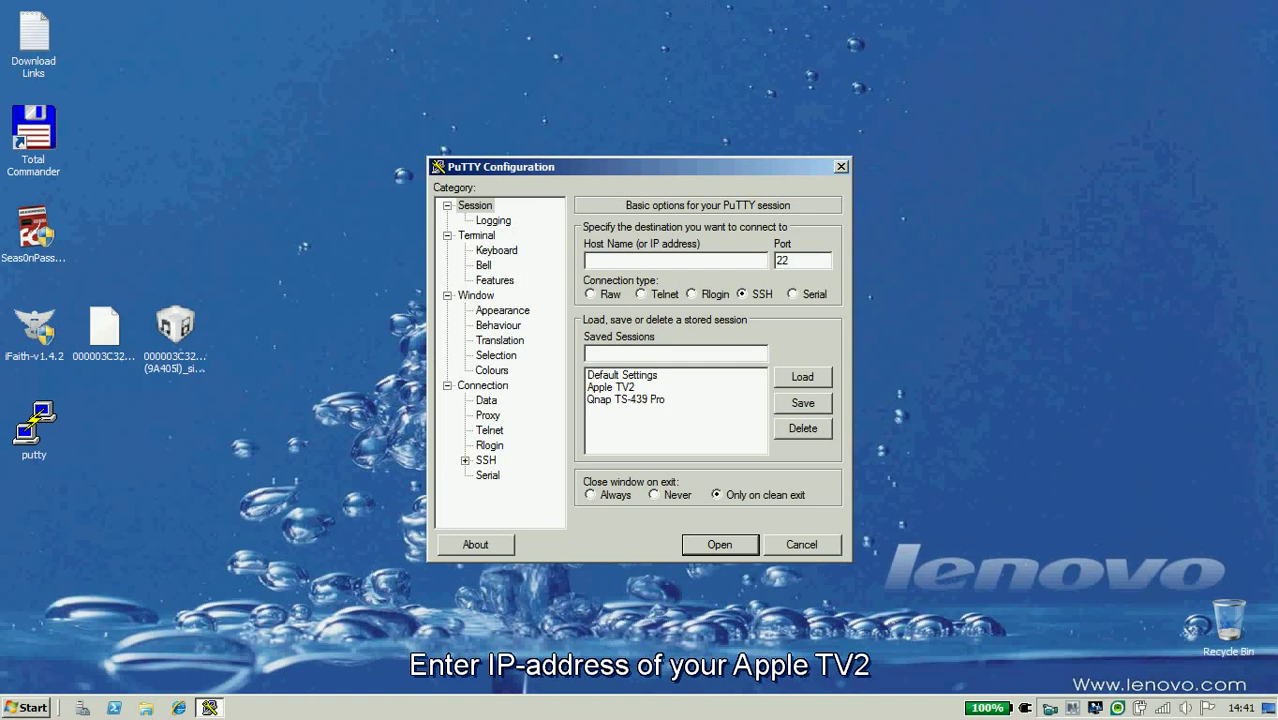
{"action": "type", "text": "192.168.1.140"}
{"action": "key", "text": "Return"}
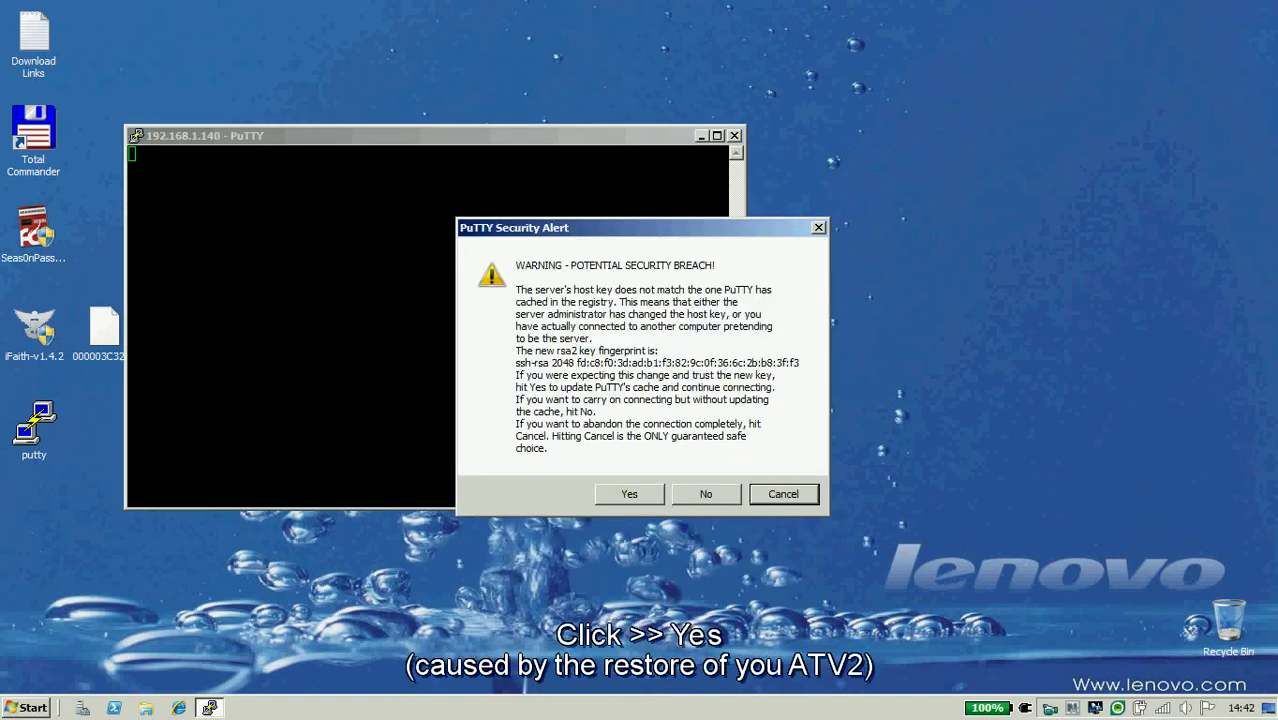
Accept the host key, log in as root with the account password, and reposition the terminal.
{"action": "type", "text": "y"}
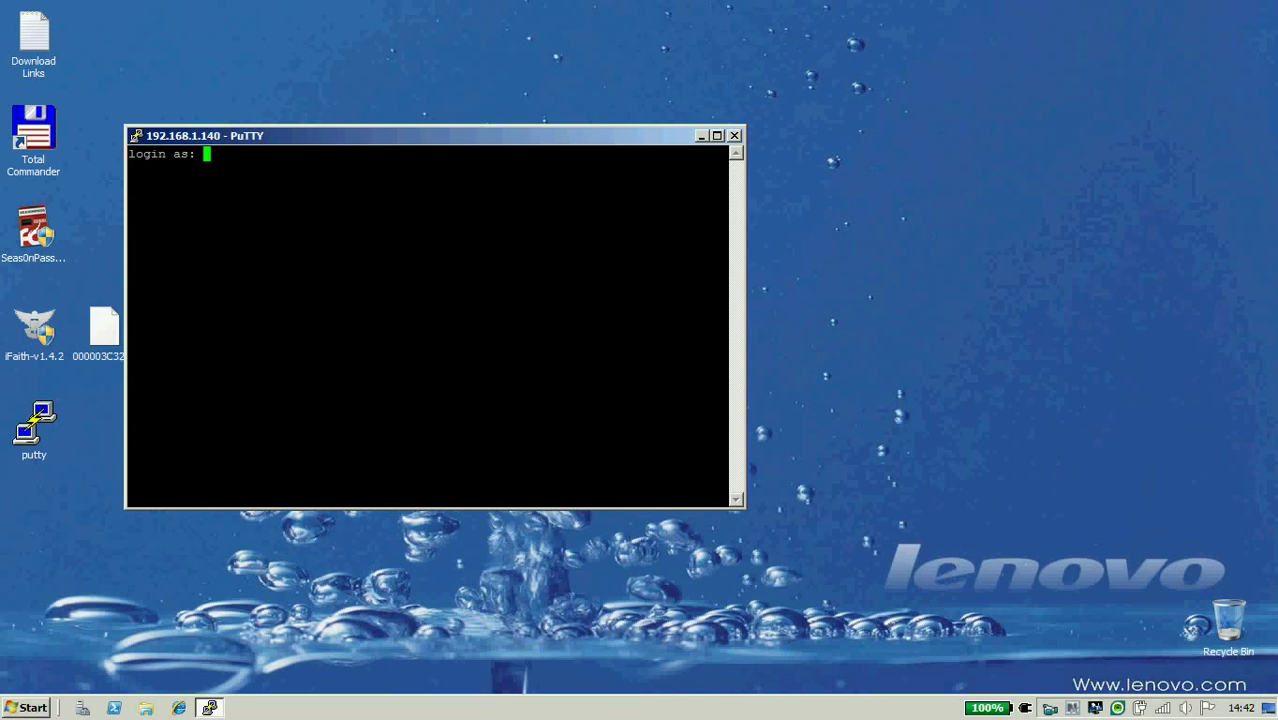
{"action": "type", "text": "root"}
{"action": "key", "text": "Return"}
{"action": "type", "text": "alpine"}
{"action": "key", "text": "Return"}
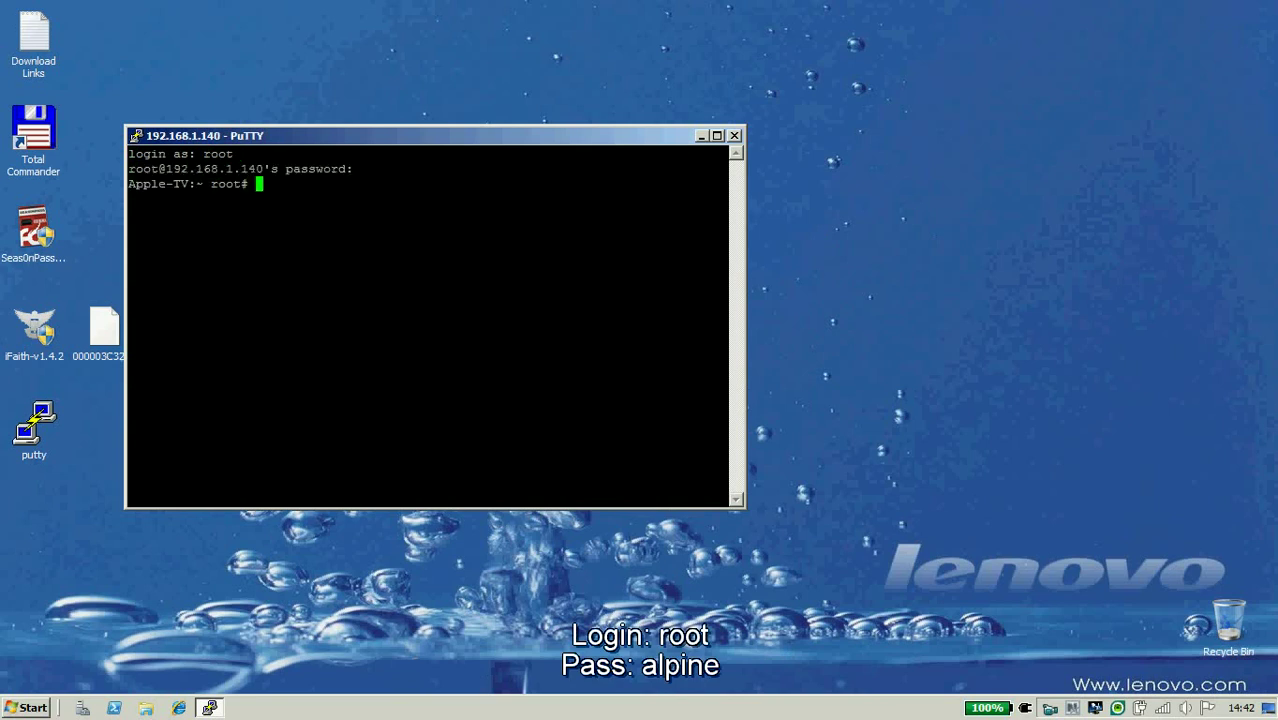
{"action": "left_click_drag", "start_coordinate": [400, 135], "coordinate": [468, 119]}
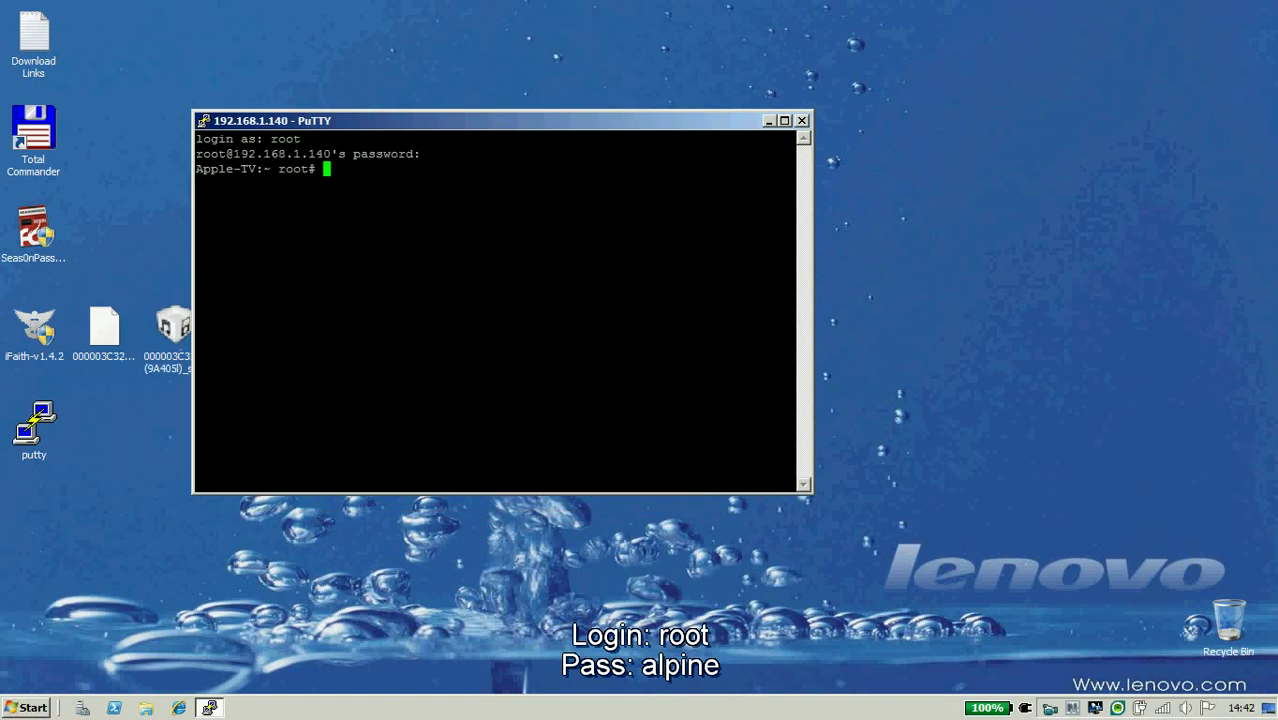
Run 'apt-get update', then 'apt-get install com.nito.nitotv' and confirm with y.
{"action": "type", "text": "ap"}
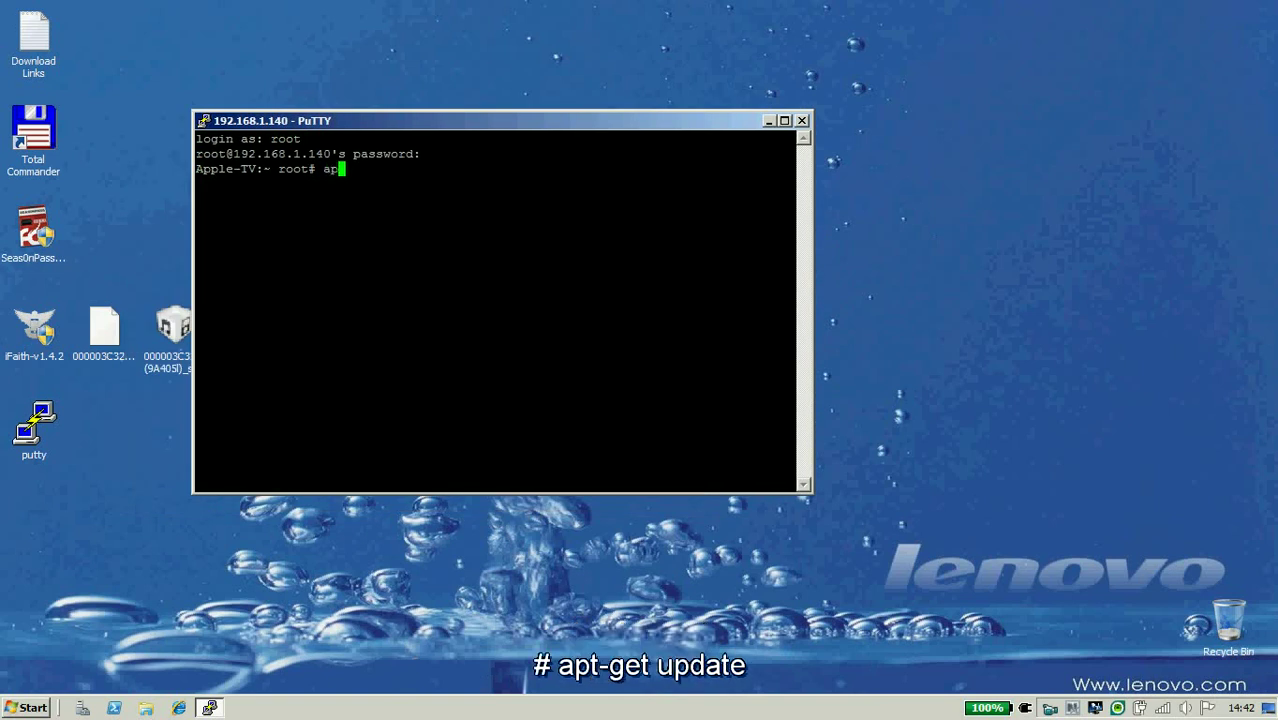
{"action": "type", "text": "t-get update"}
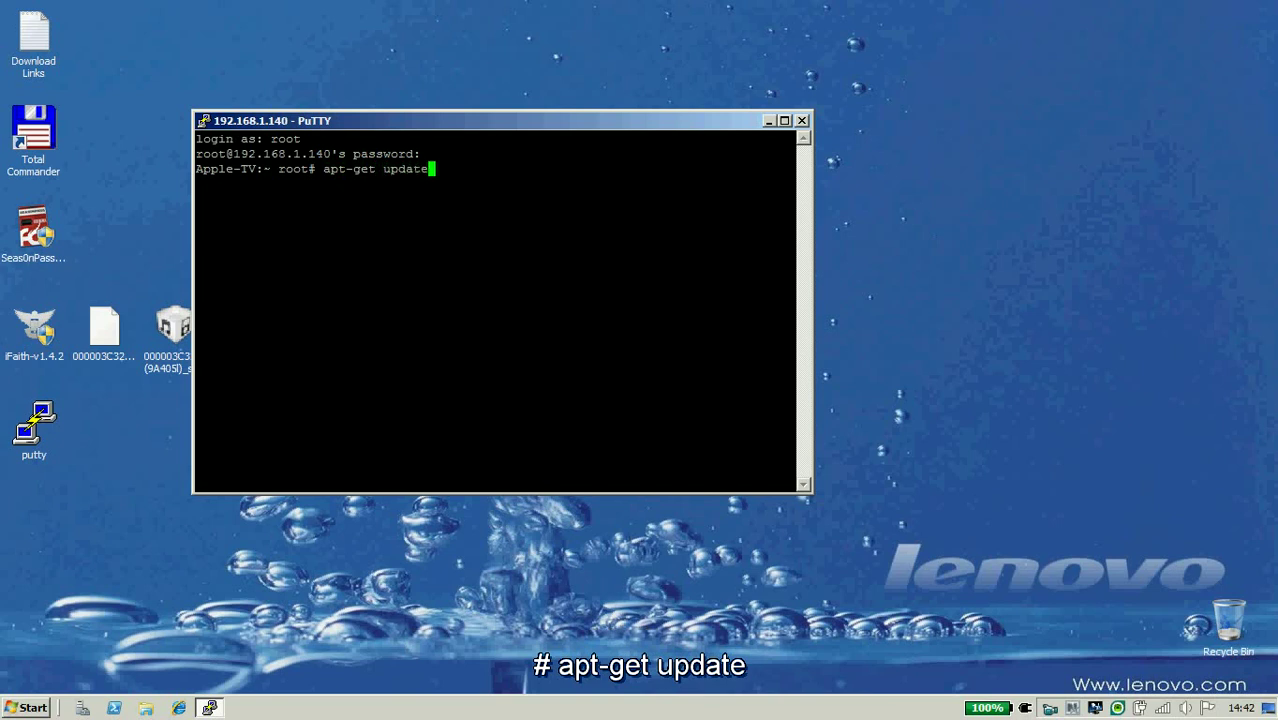
{"action": "key", "text": "Return"}
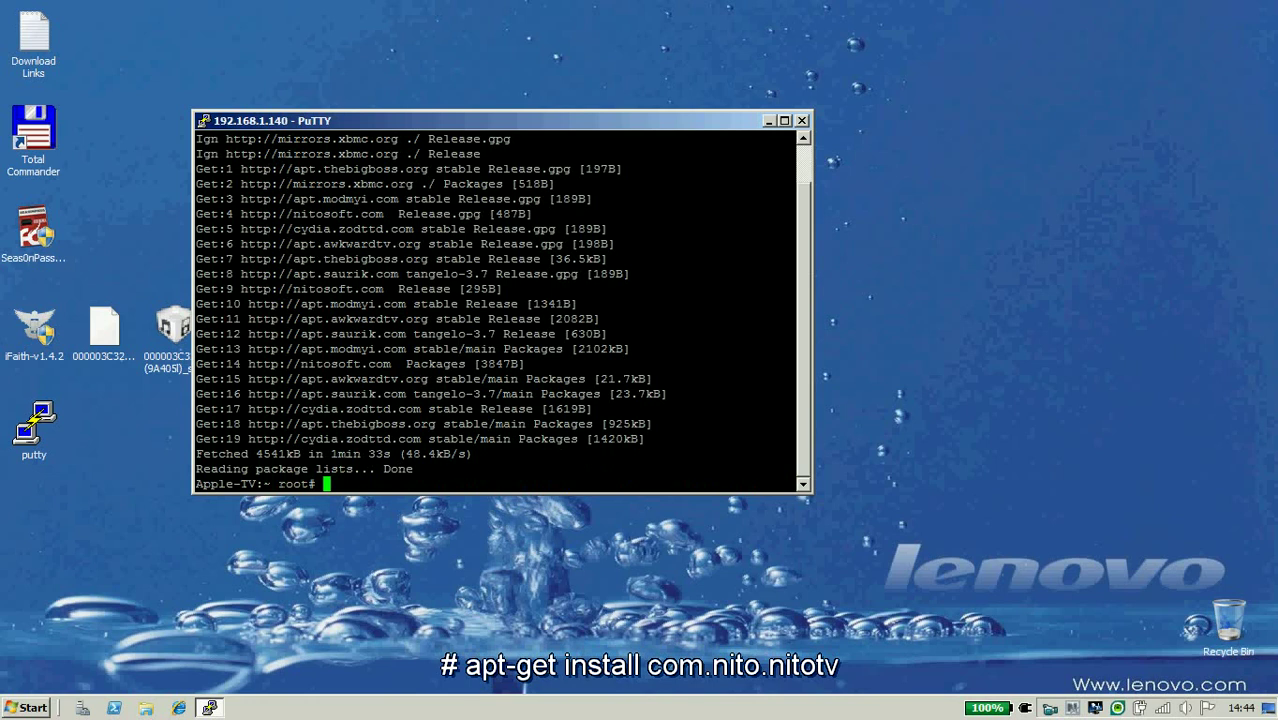
{"action": "type", "text": "apt-get install"}
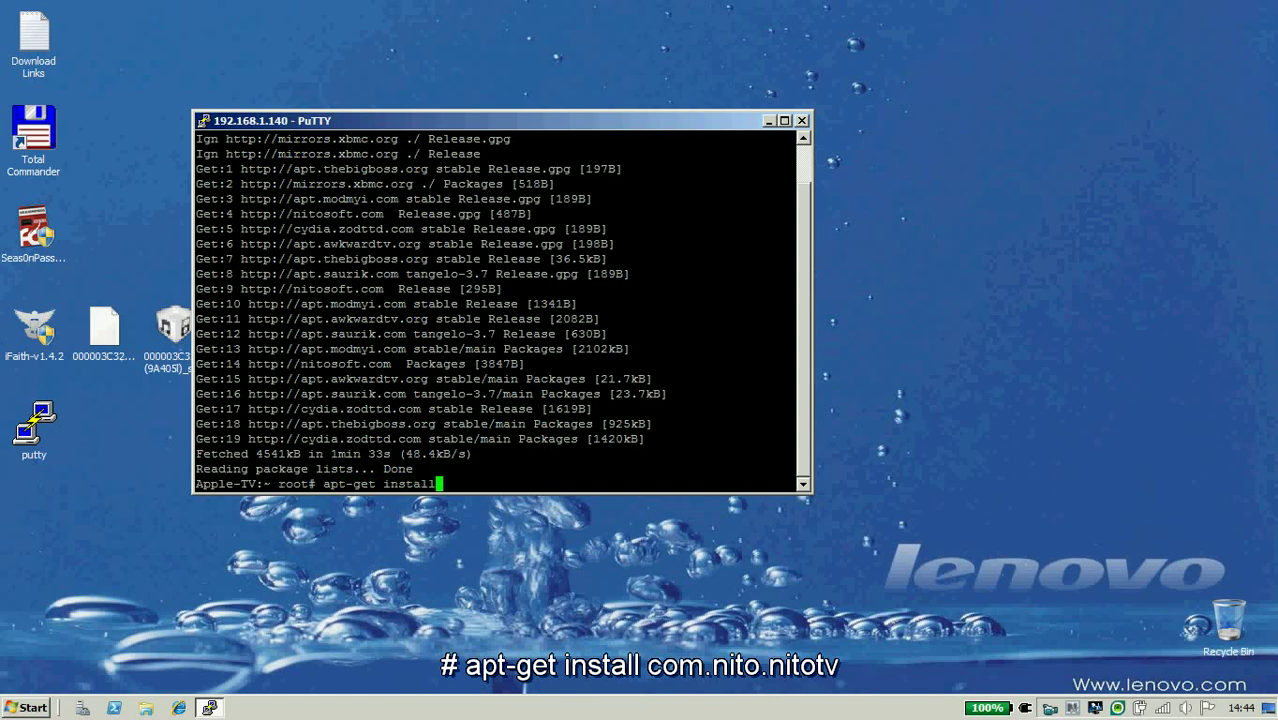
{"action": "type", "text": " com.nito.nitotv"}
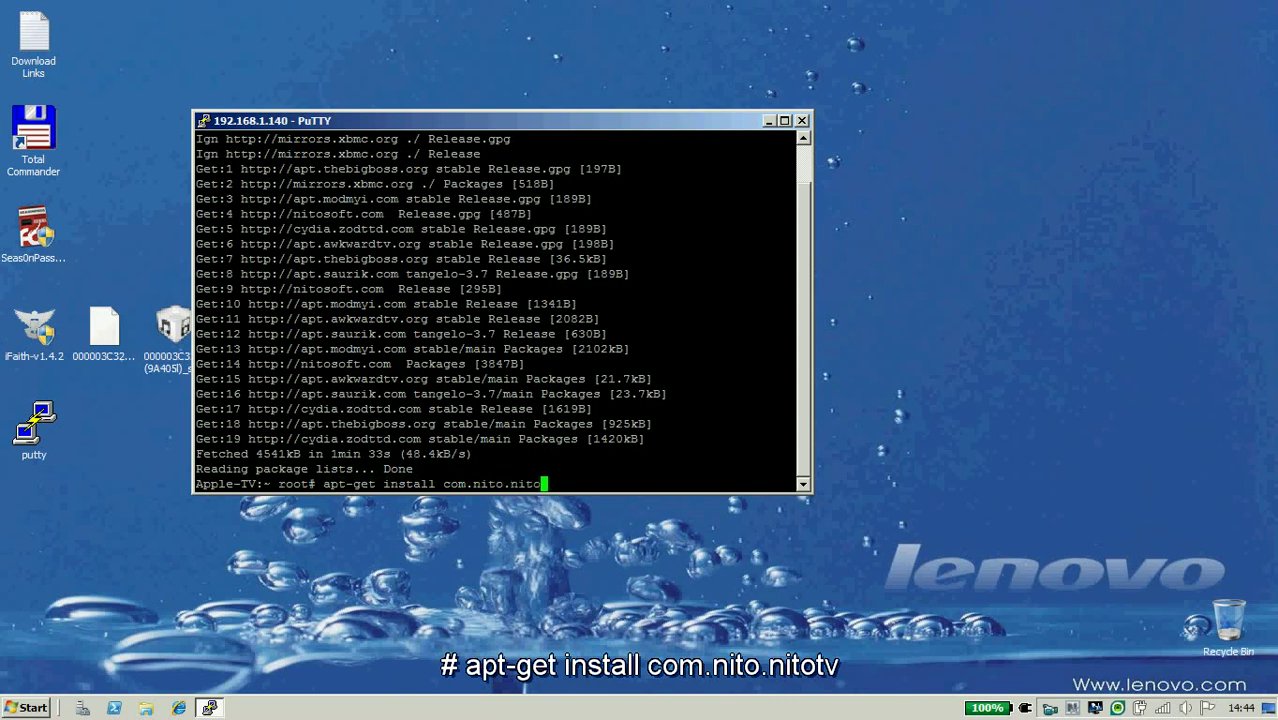
{"action": "key", "text": "Return"}
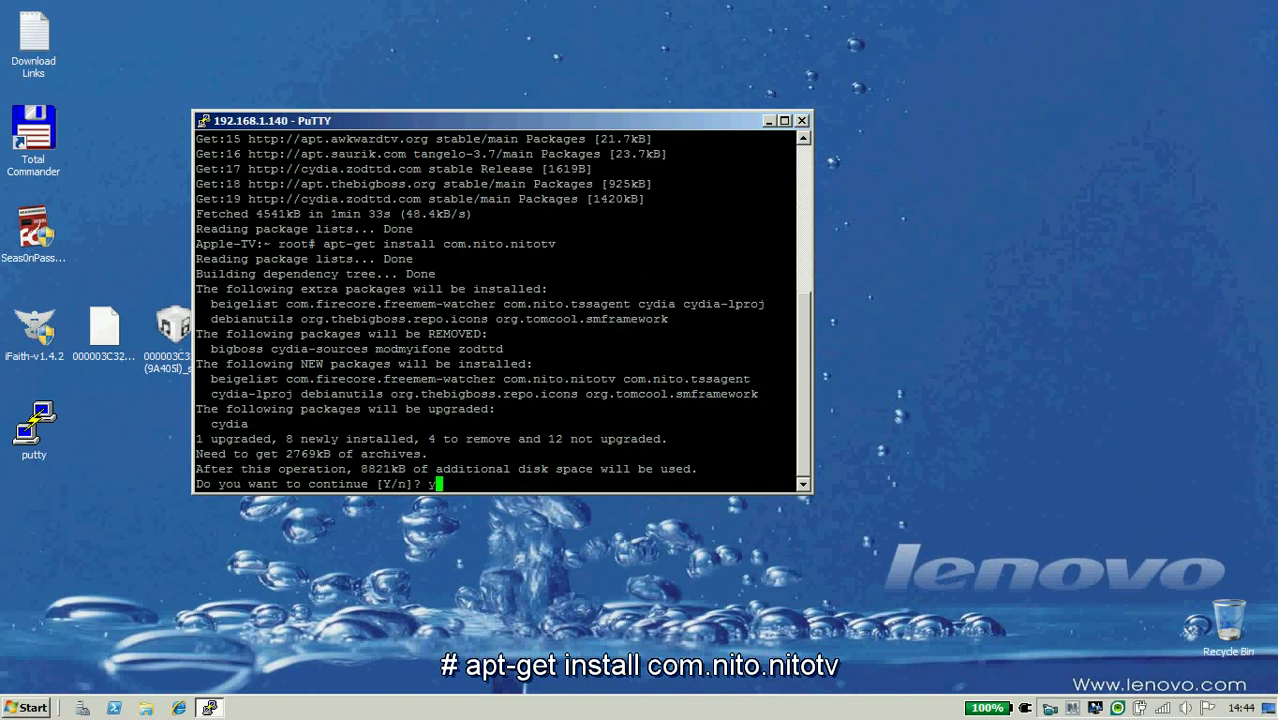
{"action": "type", "text": "y"}
{"action": "key", "text": "Return"}
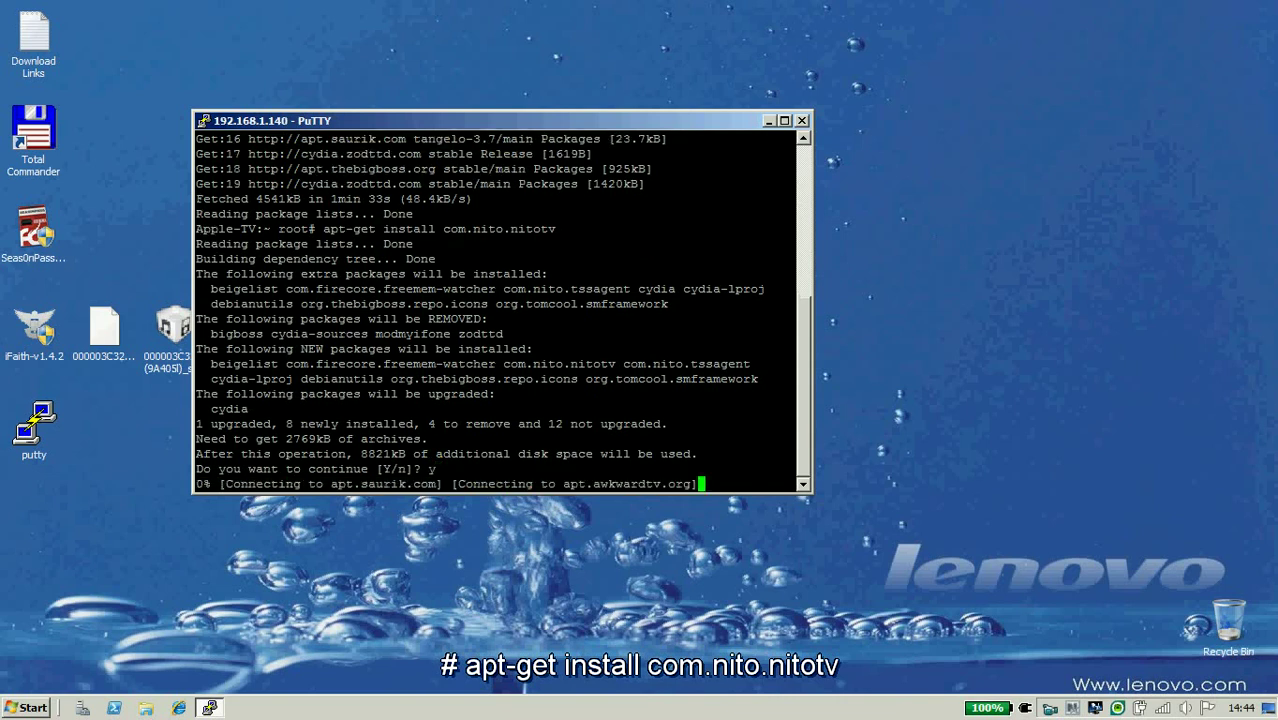